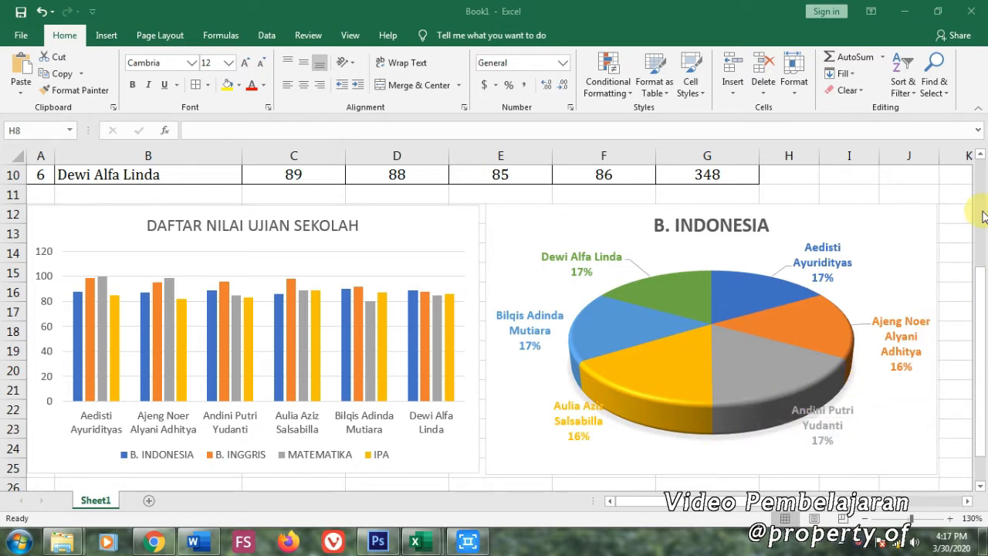
Examine the finished score table's title, the first student's four subject scores and the total formula in G5.
{"action": "scroll", "coordinate": [977, 197], "scroll_direction": "up", "scroll_amount": 3}
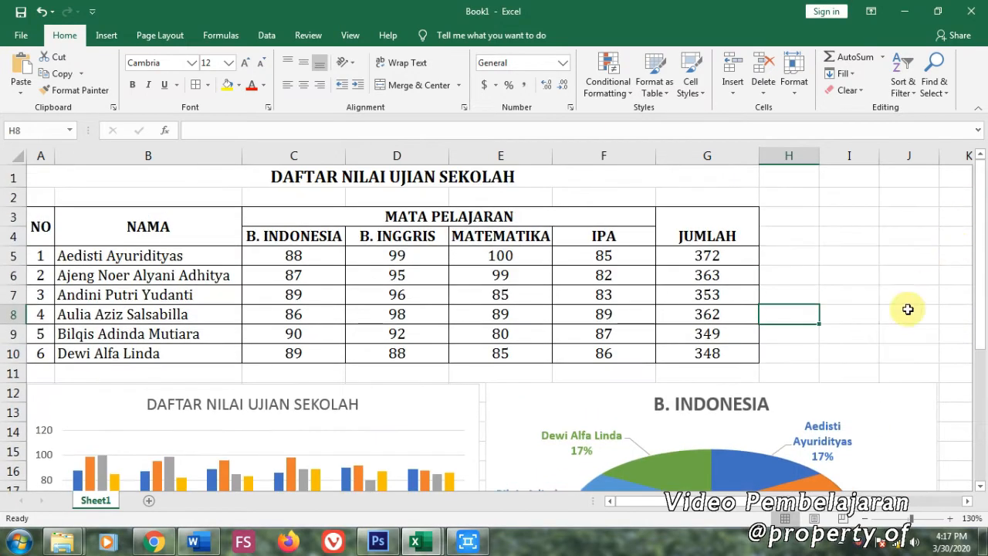
{"action": "left_click", "coordinate": [825, 354]}
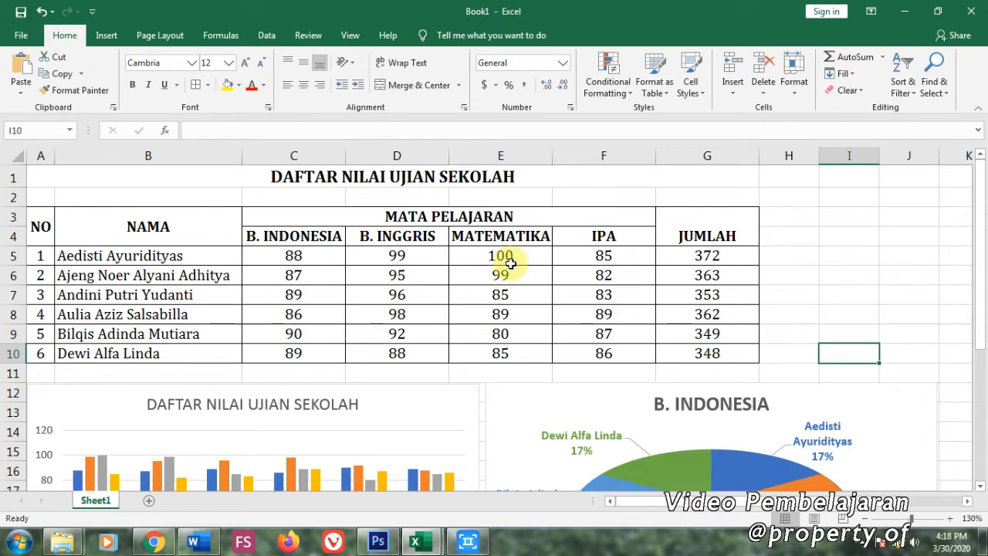
{"action": "left_click", "coordinate": [396, 177]}
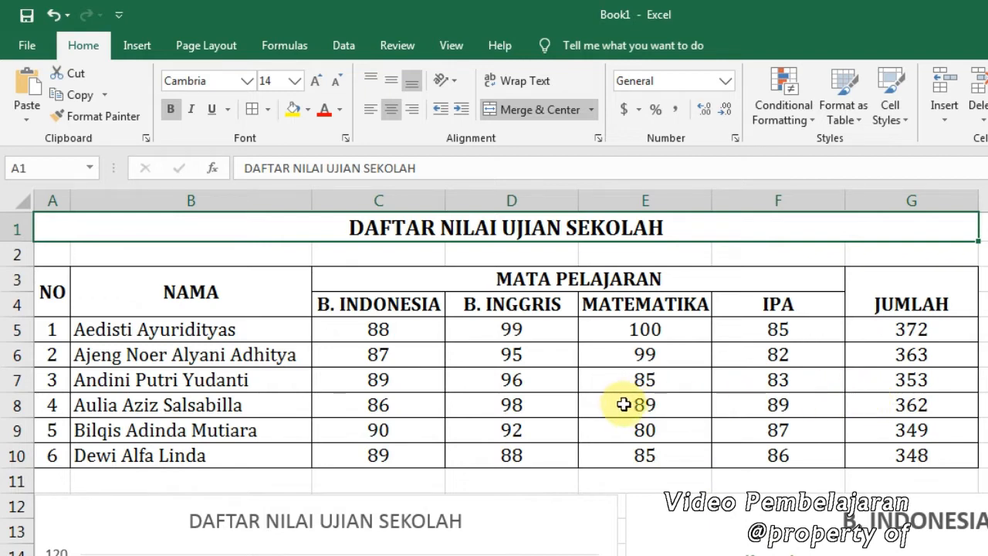
{"action": "left_click", "coordinate": [404, 335]}
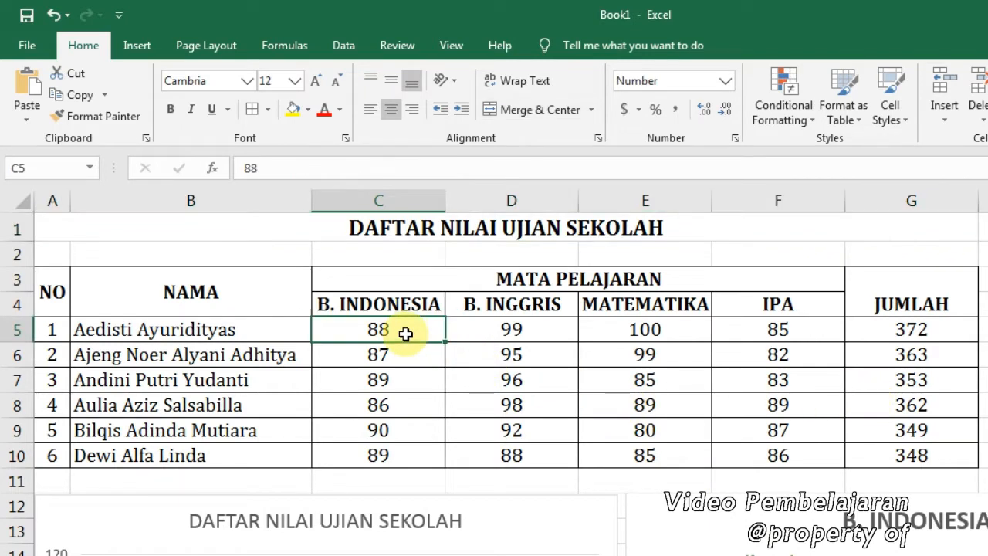
{"action": "left_click", "coordinate": [494, 330]}
{"action": "left_click", "coordinate": [641, 334]}
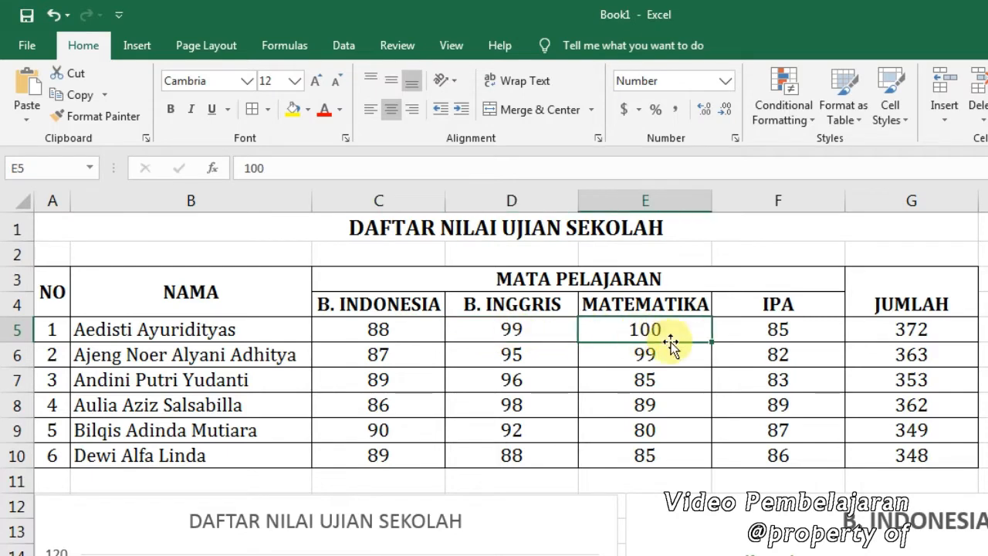
{"action": "left_click", "coordinate": [775, 332]}
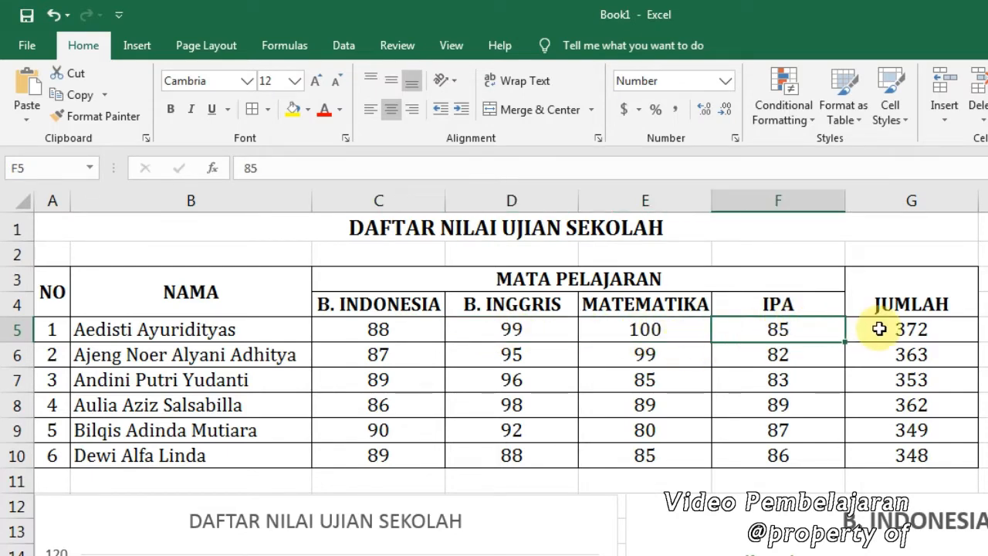
{"action": "left_click", "coordinate": [860, 329]}
{"action": "left_click", "coordinate": [405, 326]}
{"action": "left_click", "coordinate": [526, 327]}
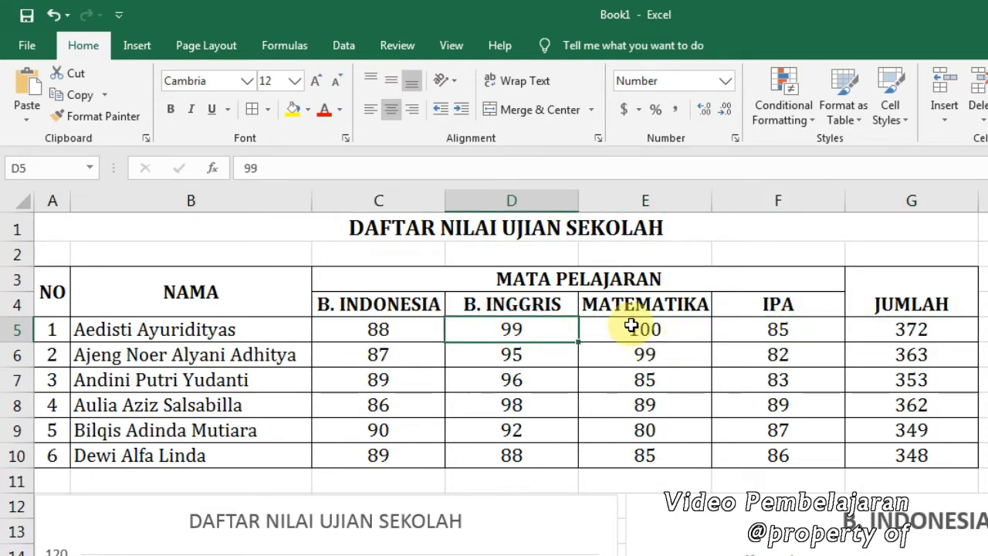
{"action": "left_click", "coordinate": [655, 332]}
{"action": "left_click", "coordinate": [776, 327]}
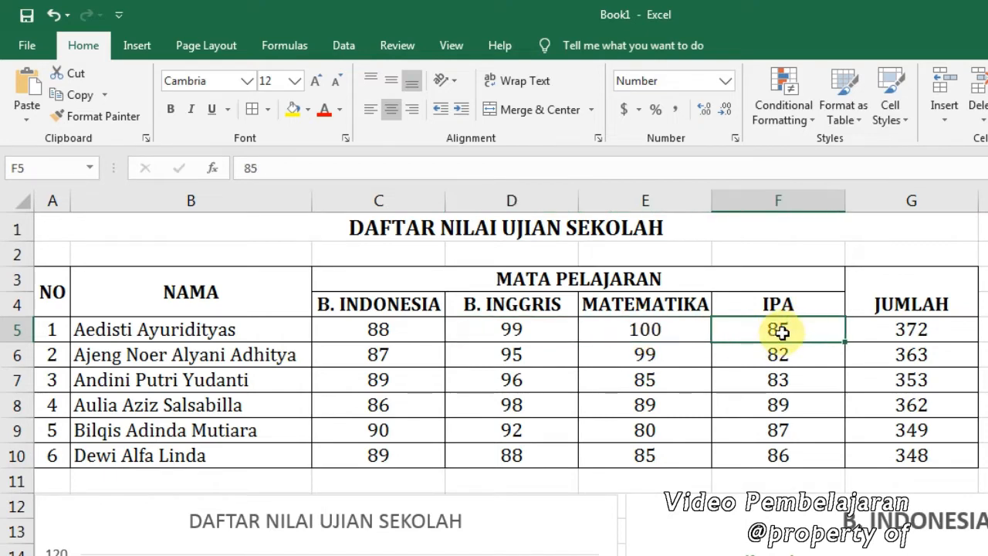
{"action": "left_click", "coordinate": [908, 333]}
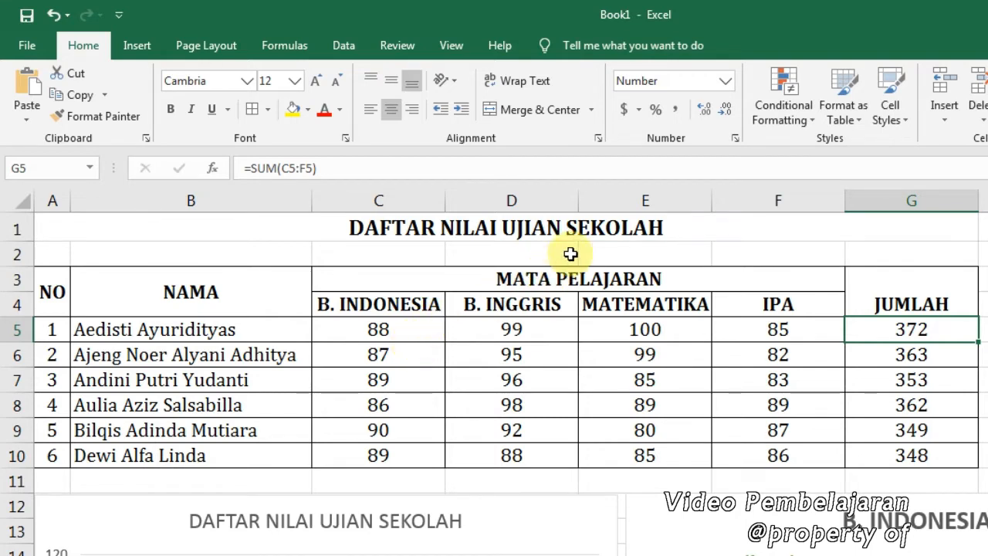
Inspect the merged title and the MATA PELAJARAN, NAMA and NO header cells of the finished table.
{"action": "left_click", "coordinate": [567, 231]}
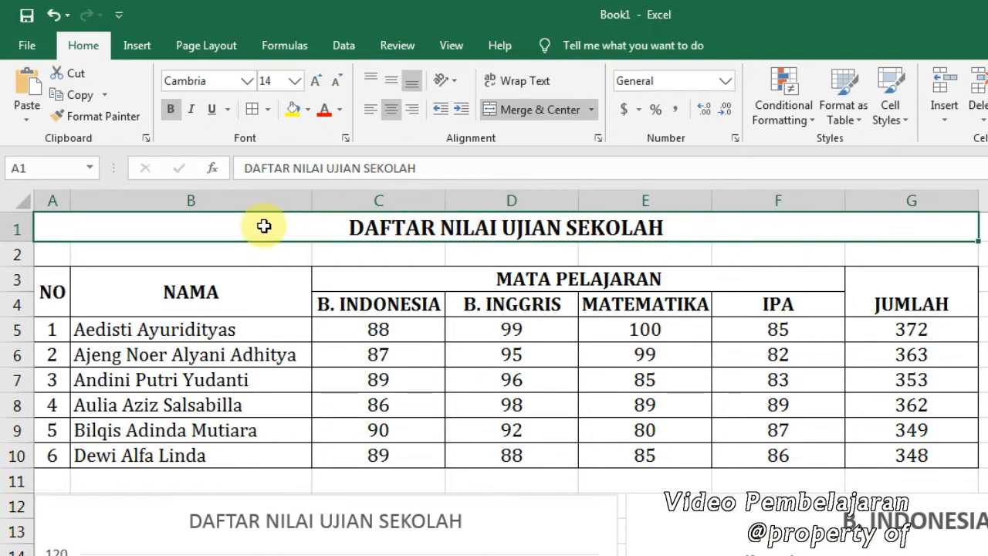
{"action": "left_click", "coordinate": [486, 277]}
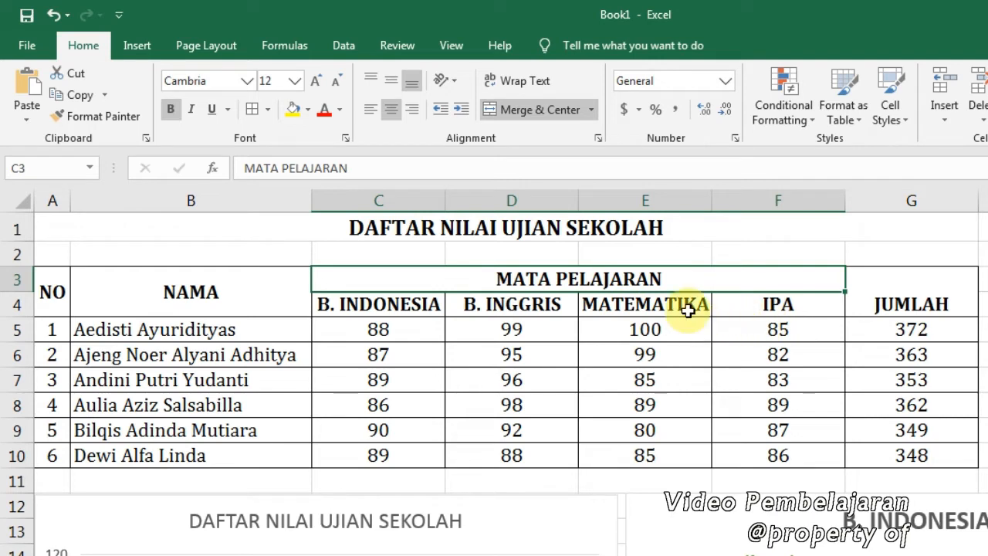
{"action": "left_click", "coordinate": [128, 293]}
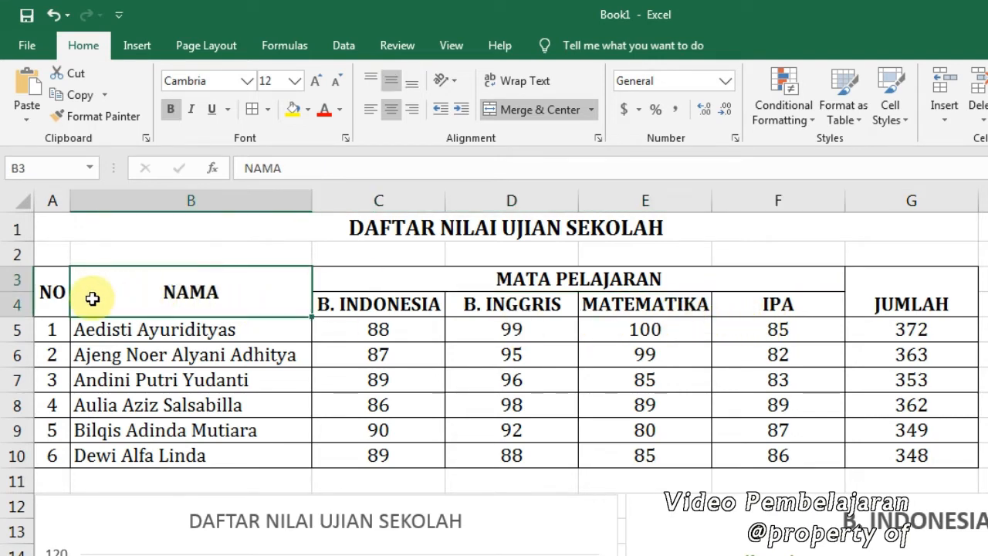
{"action": "left_click", "coordinate": [51, 290]}
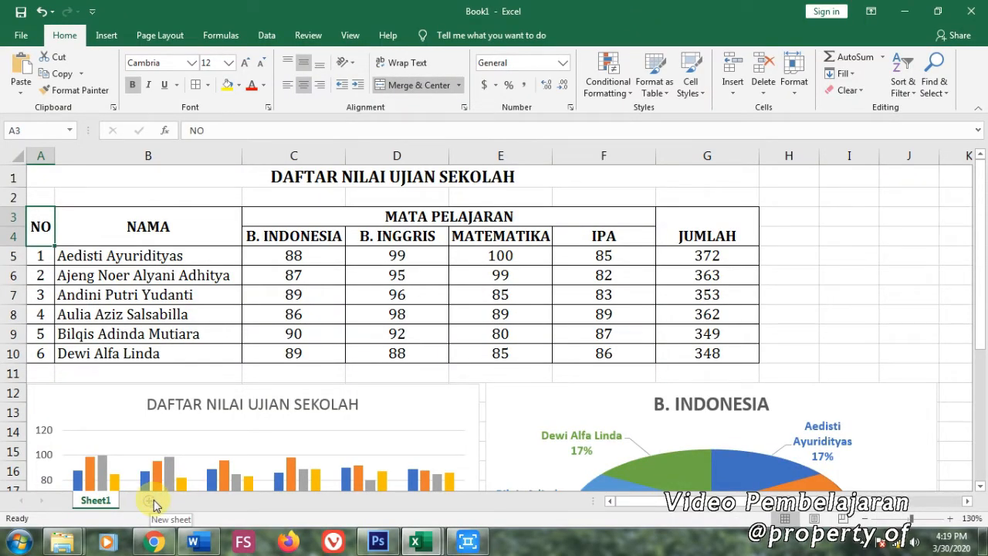
Add a new worksheet and copy the whole score table A1:G10 from Sheet1.
{"action": "left_click", "coordinate": [151, 503]}
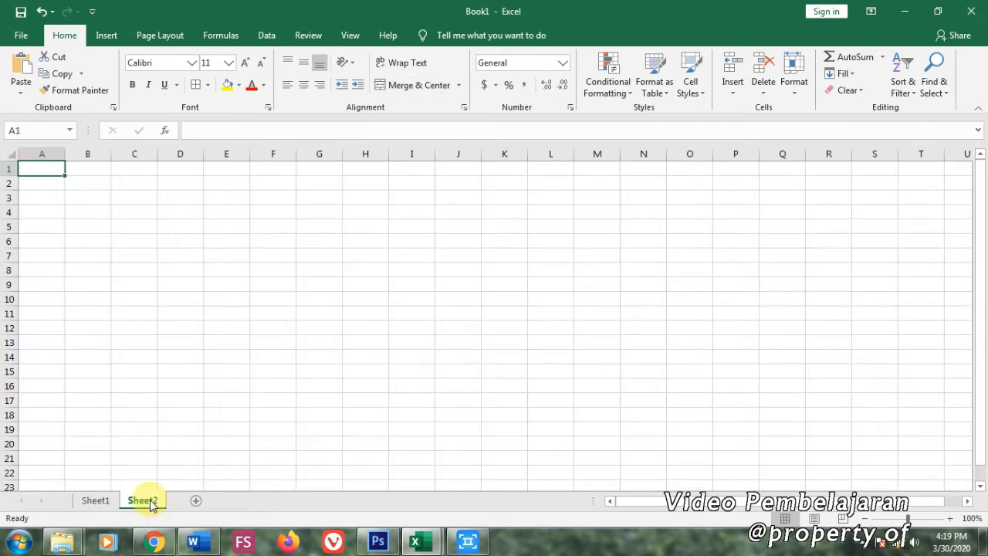
{"action": "left_click", "coordinate": [94, 500]}
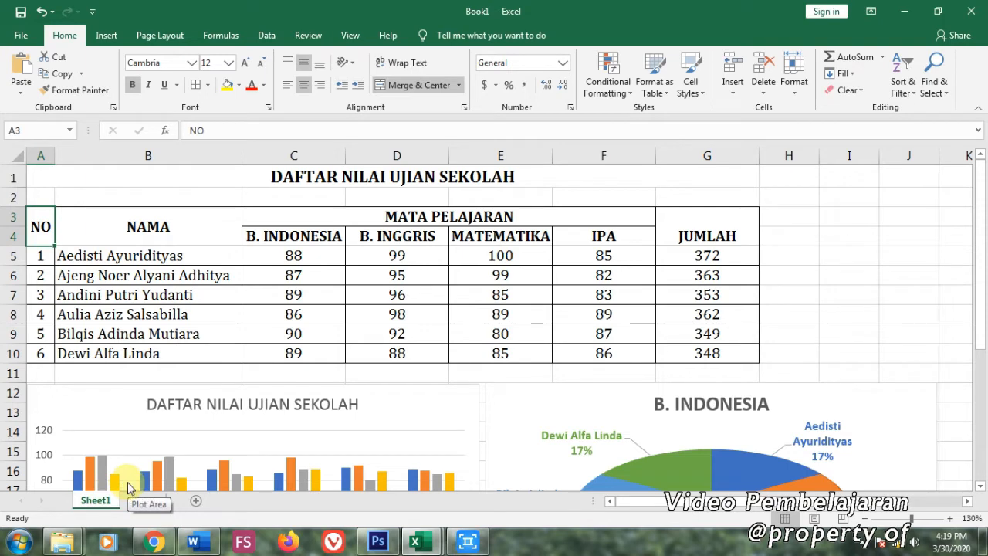
{"action": "left_click_drag", "start_coordinate": [48, 177], "coordinate": [460, 349]}
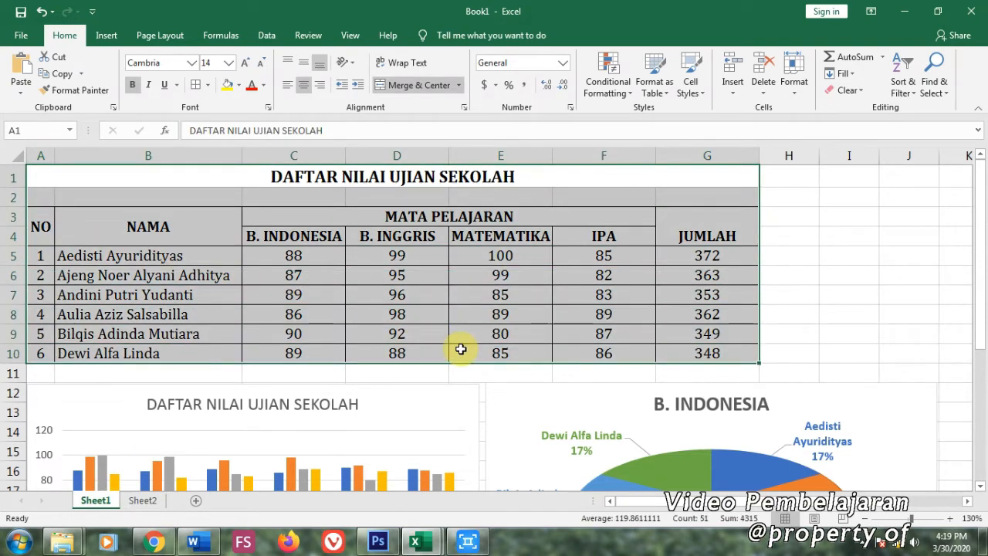
{"action": "right_click", "coordinate": [388, 312]}
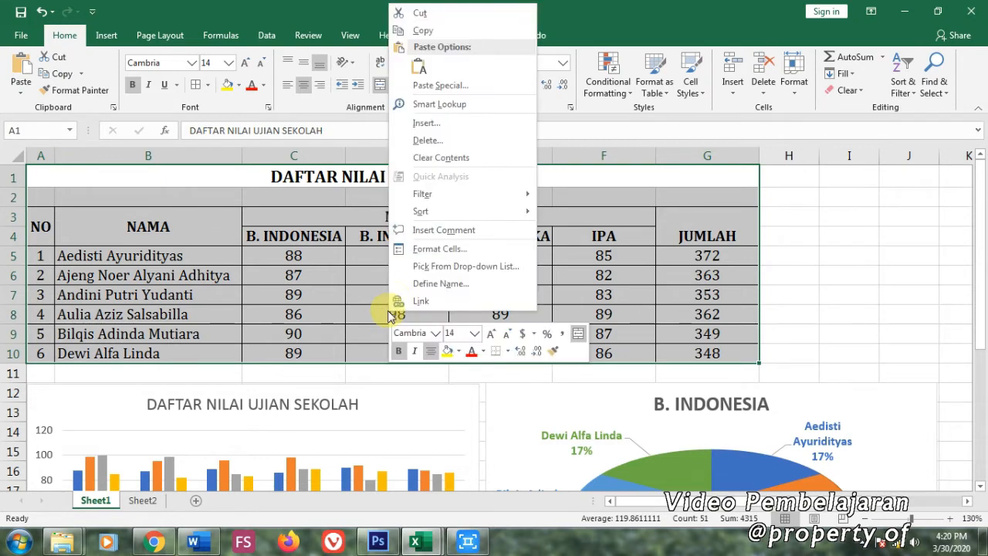
{"action": "left_click", "coordinate": [423, 31]}
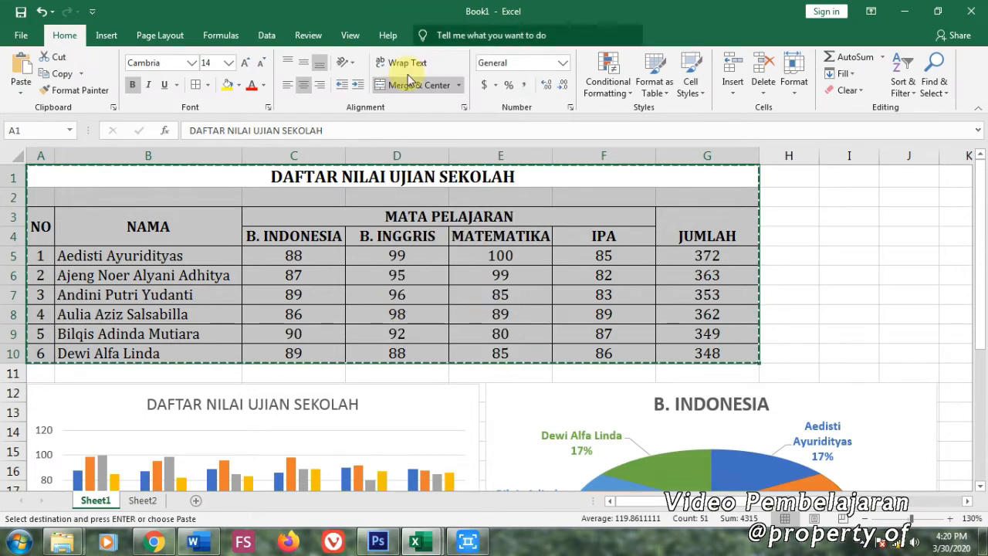
Paste the copied score table as values only at cell A1 of Sheet2.
{"action": "left_click", "coordinate": [147, 501]}
{"action": "left_click", "coordinate": [42, 166]}
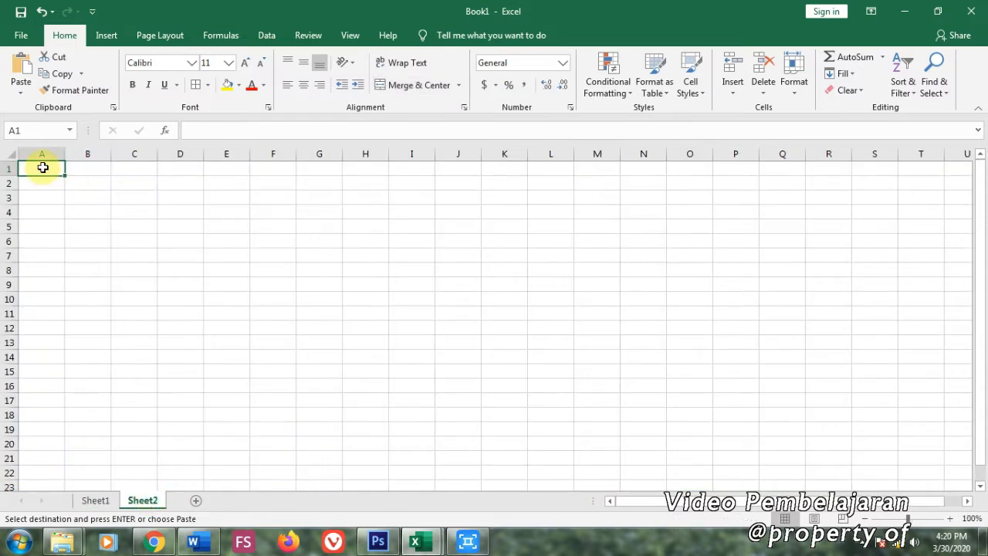
{"action": "left_click", "coordinate": [20, 95]}
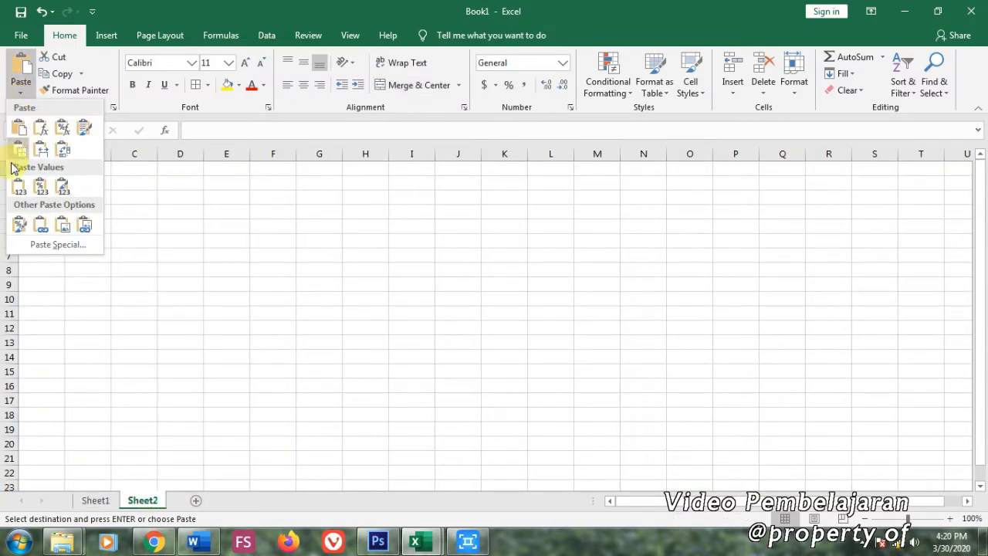
{"action": "left_click", "coordinate": [19, 185]}
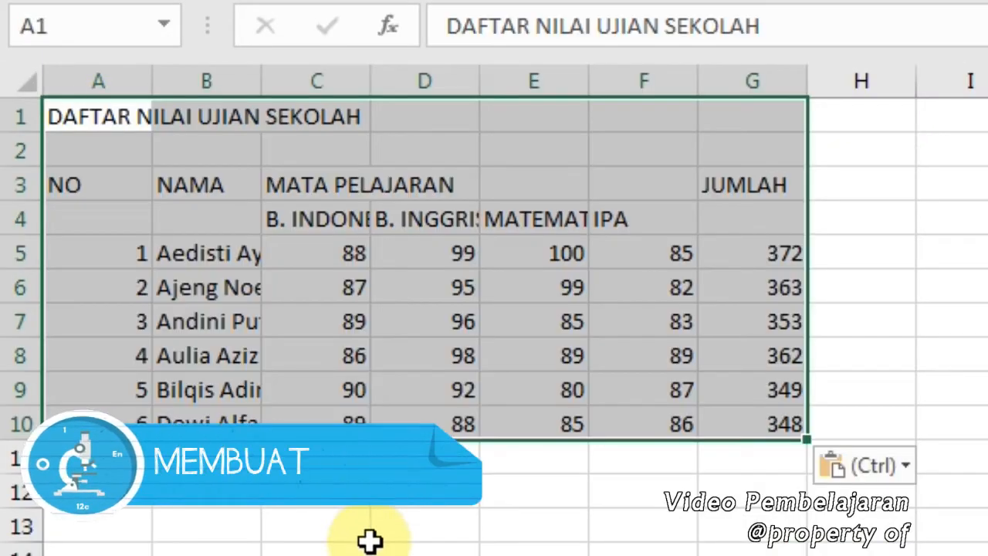
{"action": "left_click", "coordinate": [371, 538]}
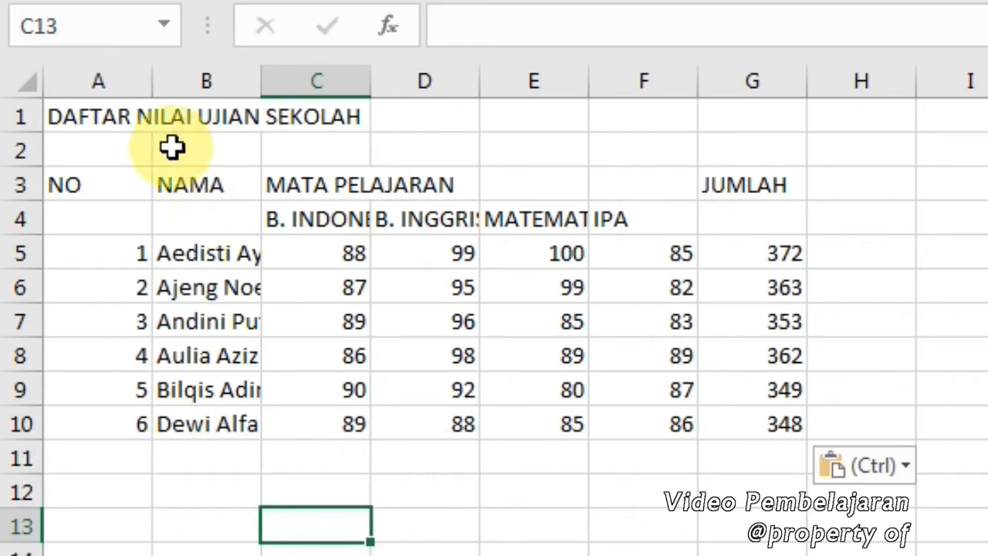
Review the unformatted table's title and its NO, NAMA, MATA PELAJARAN and JUMLAH headings on Sheet2.
{"action": "left_click", "coordinate": [94, 147]}
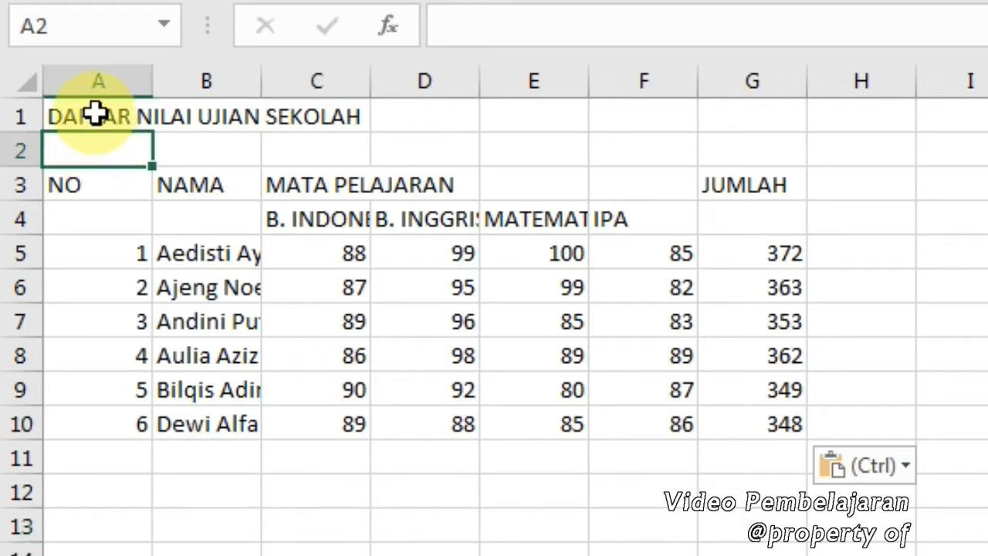
{"action": "left_click", "coordinate": [85, 114]}
{"action": "left_click", "coordinate": [193, 184]}
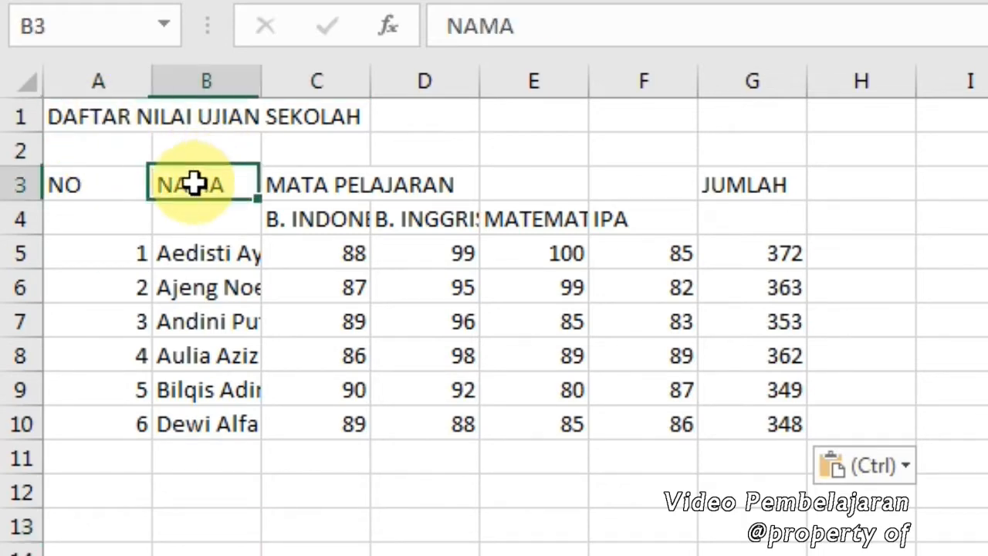
{"action": "left_click", "coordinate": [95, 187]}
{"action": "left_click", "coordinate": [278, 190]}
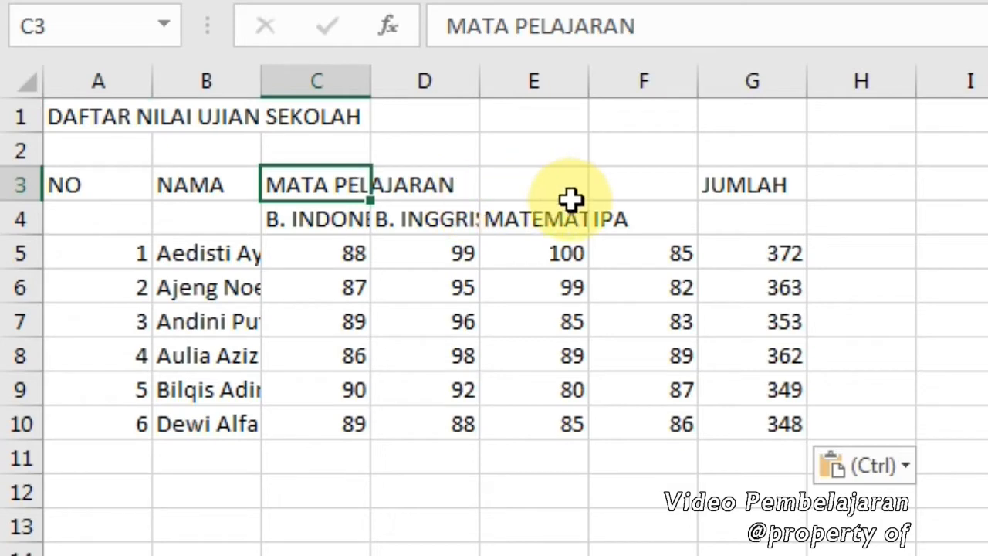
{"action": "left_click", "coordinate": [716, 188]}
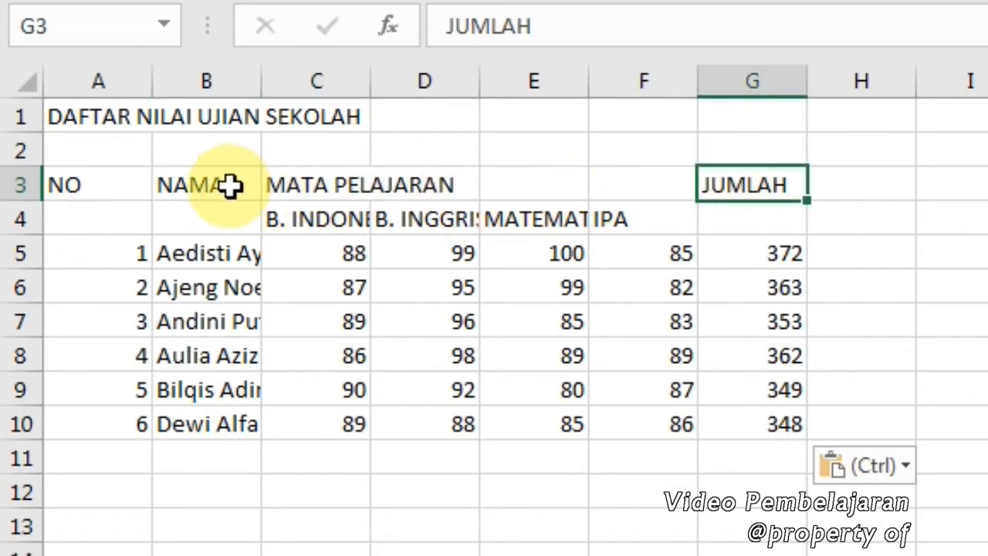
{"action": "left_click", "coordinate": [95, 116]}
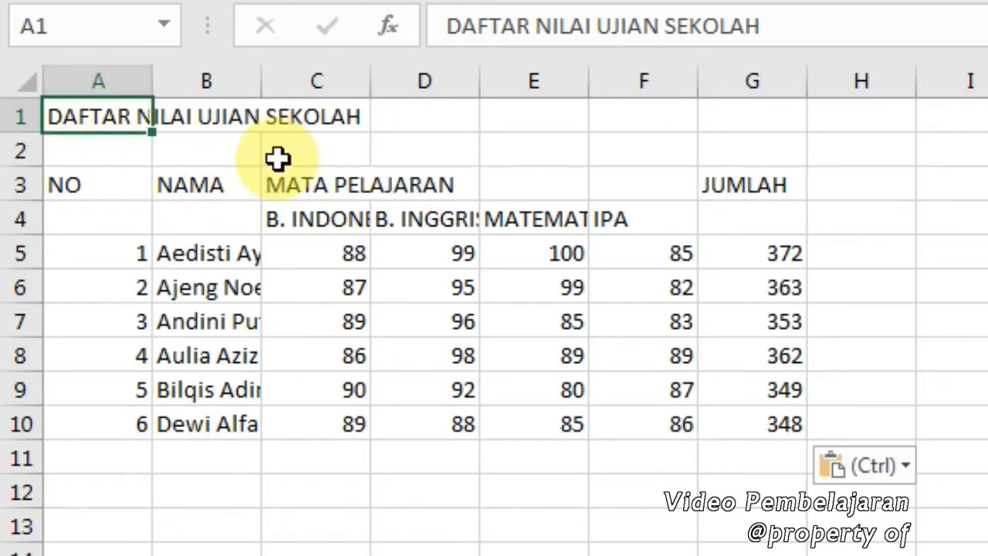
Review the empty row 2 and the NO, NAMA and MATA PELAJARAN headings in row 3.
{"action": "left_click", "coordinate": [20, 150]}
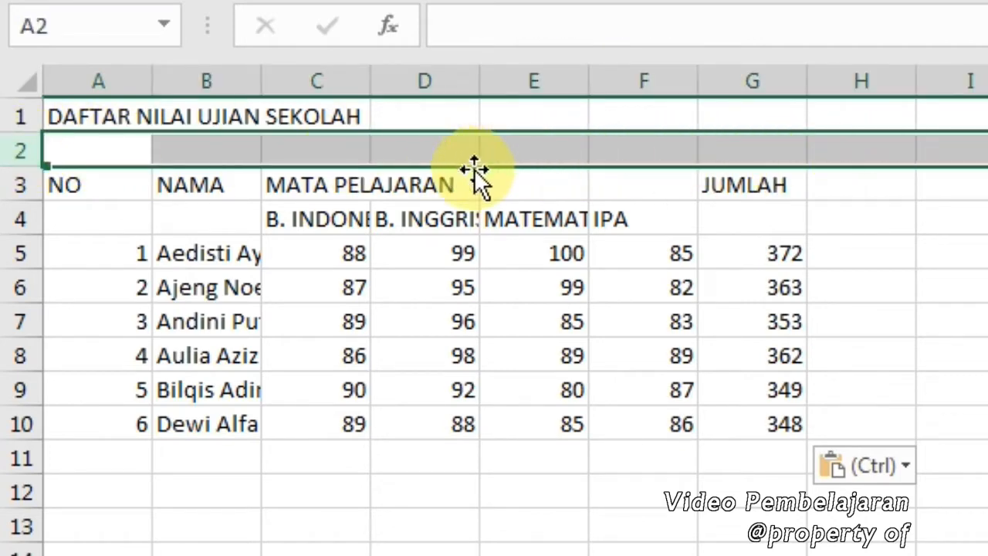
{"action": "left_click", "coordinate": [86, 190]}
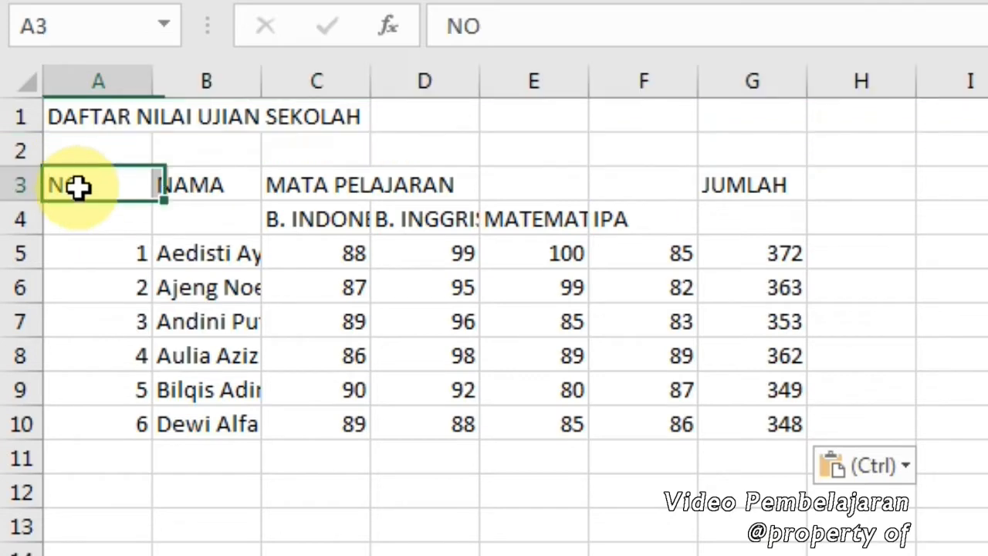
{"action": "left_click", "coordinate": [18, 185]}
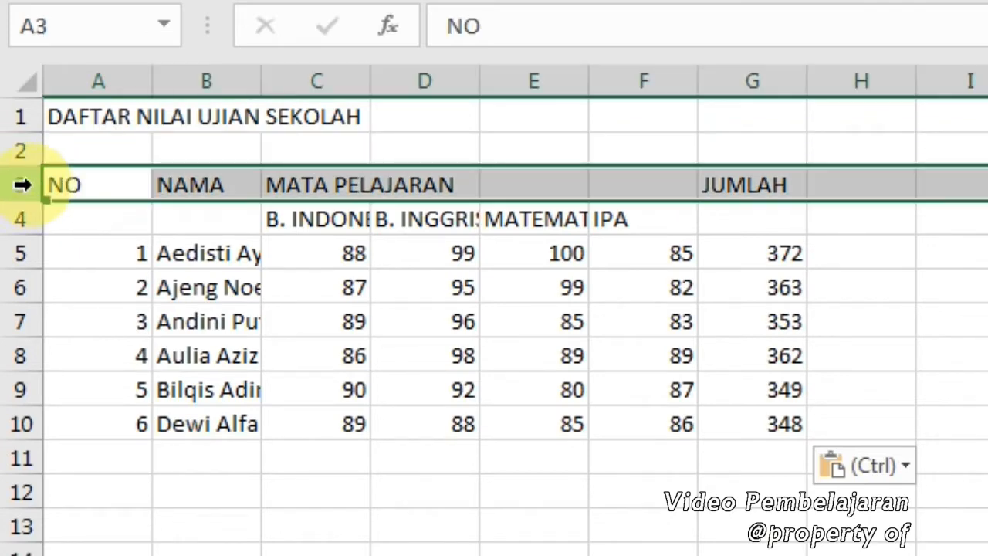
{"action": "left_click", "coordinate": [99, 177]}
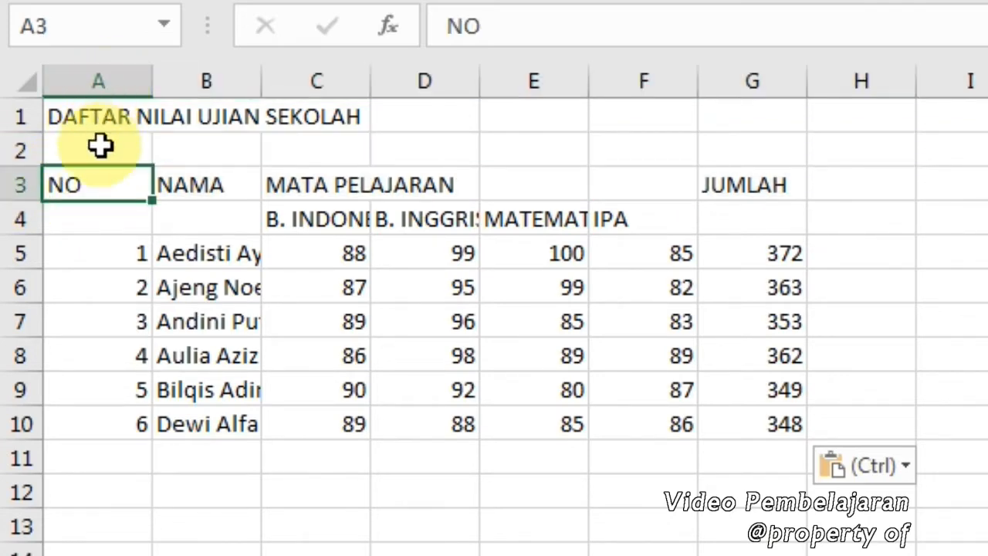
{"action": "left_click", "coordinate": [191, 186]}
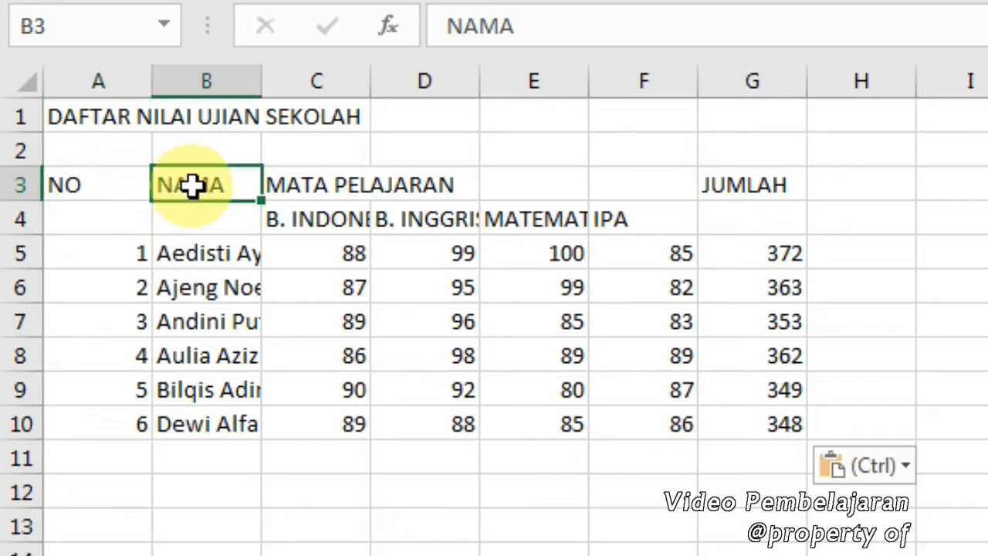
{"action": "left_click", "coordinate": [289, 186]}
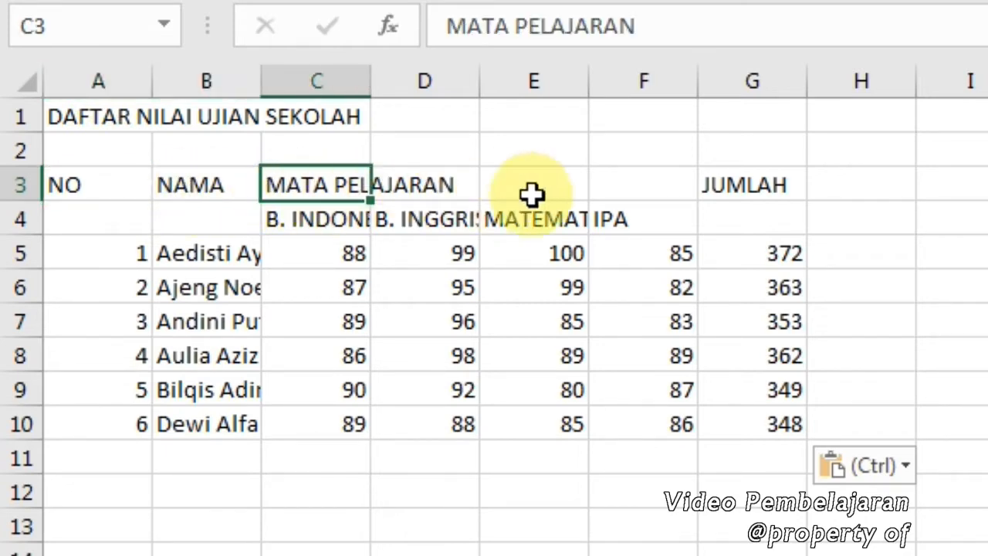
Review the four subject headings in row 4, the cells beside MATA PELAJARAN and the JUMLAH heading.
{"action": "left_click", "coordinate": [328, 221]}
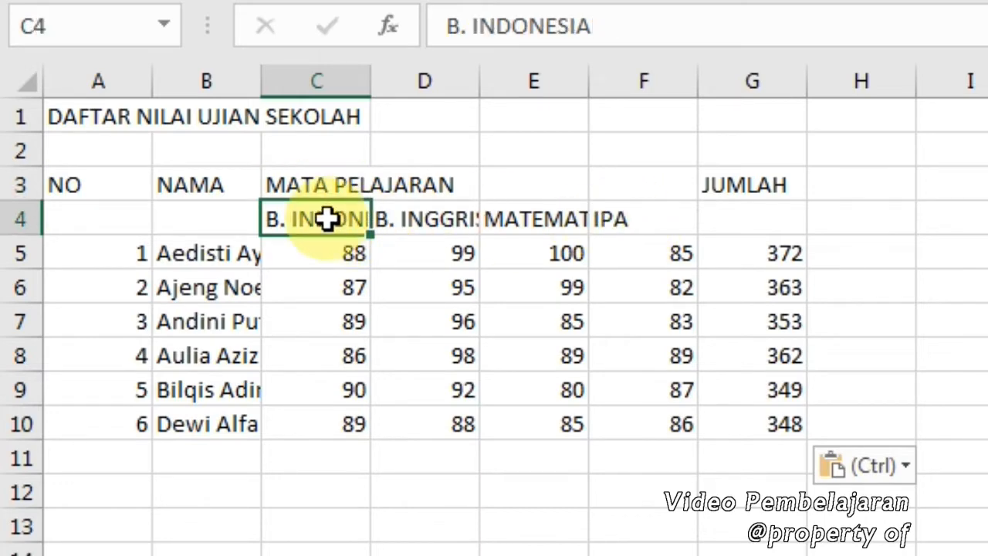
{"action": "left_click", "coordinate": [451, 220]}
{"action": "left_click", "coordinate": [560, 220]}
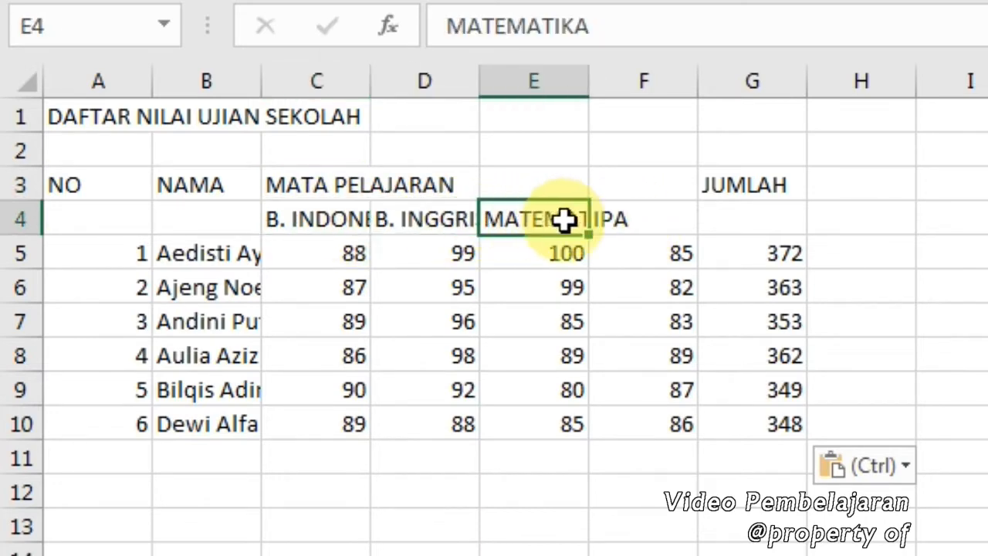
{"action": "left_click", "coordinate": [614, 223]}
{"action": "left_click", "coordinate": [438, 191]}
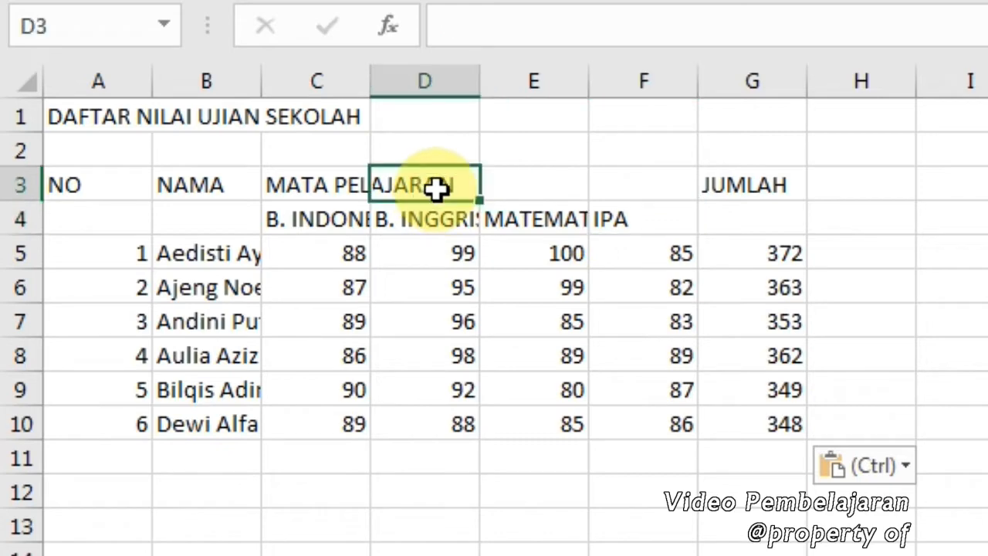
{"action": "left_click", "coordinate": [537, 187]}
{"action": "left_click", "coordinate": [637, 192]}
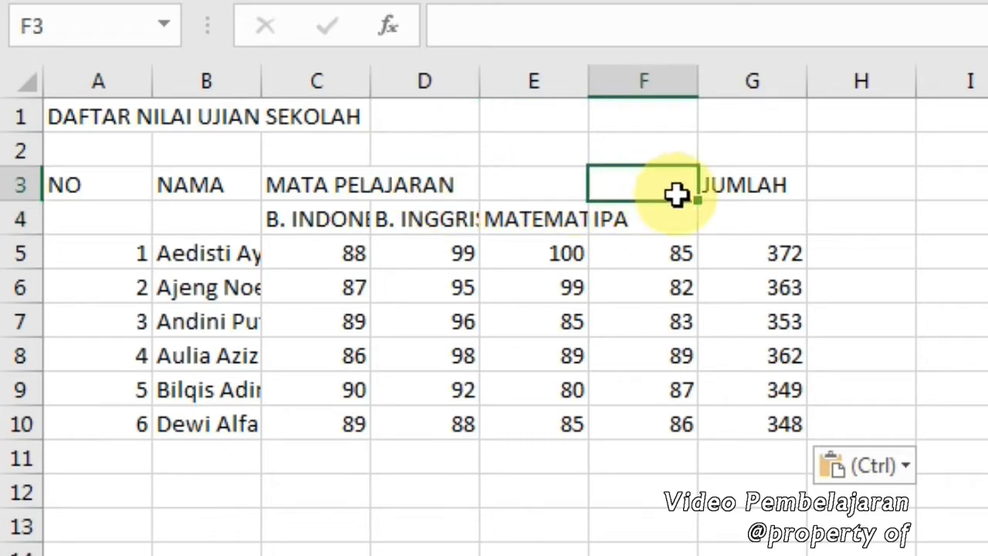
{"action": "left_click", "coordinate": [756, 186]}
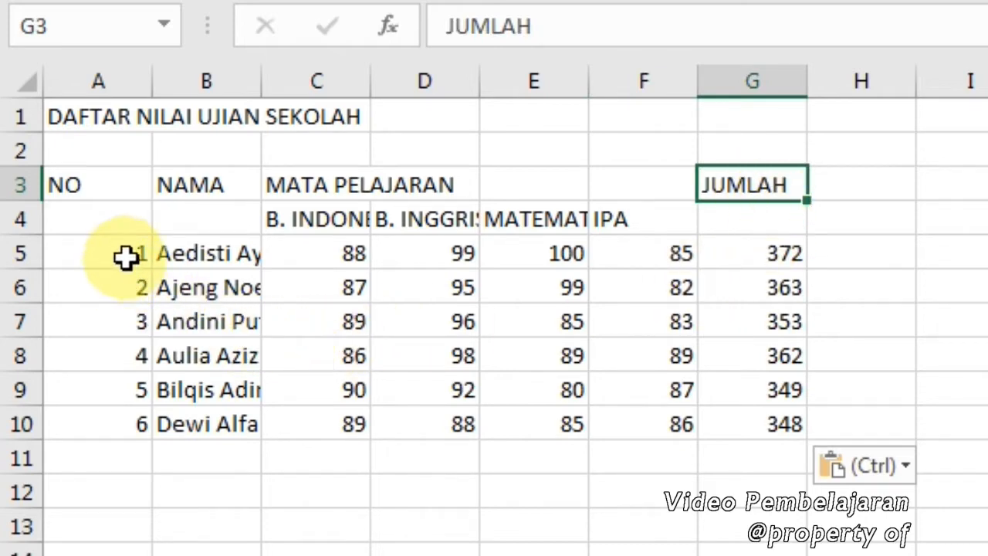
Clear the numbers in A5:A10, enter 1 and 2 in A5 and A6, and fill the series down to A10.
{"action": "left_click_drag", "start_coordinate": [126, 260], "coordinate": [135, 406]}
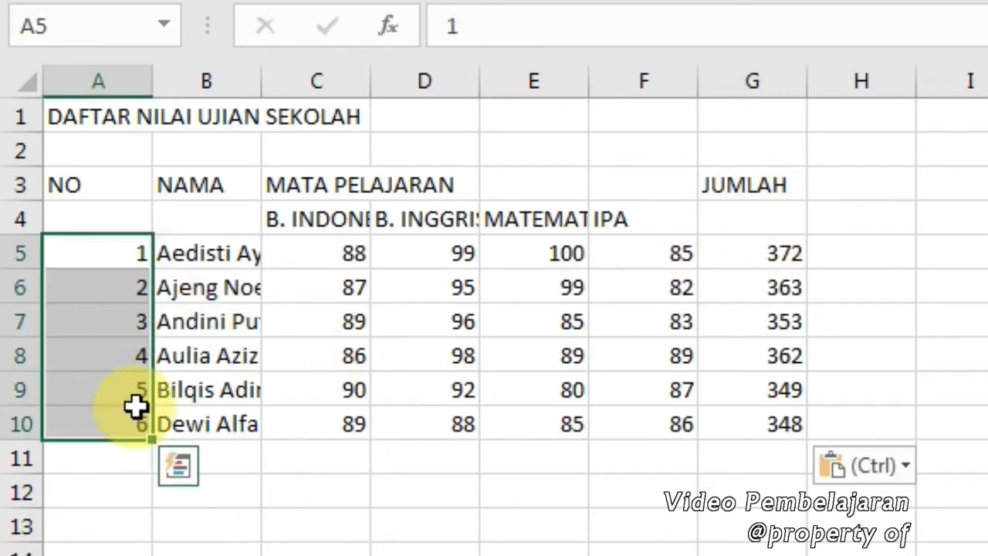
{"action": "key", "text": "Delete"}
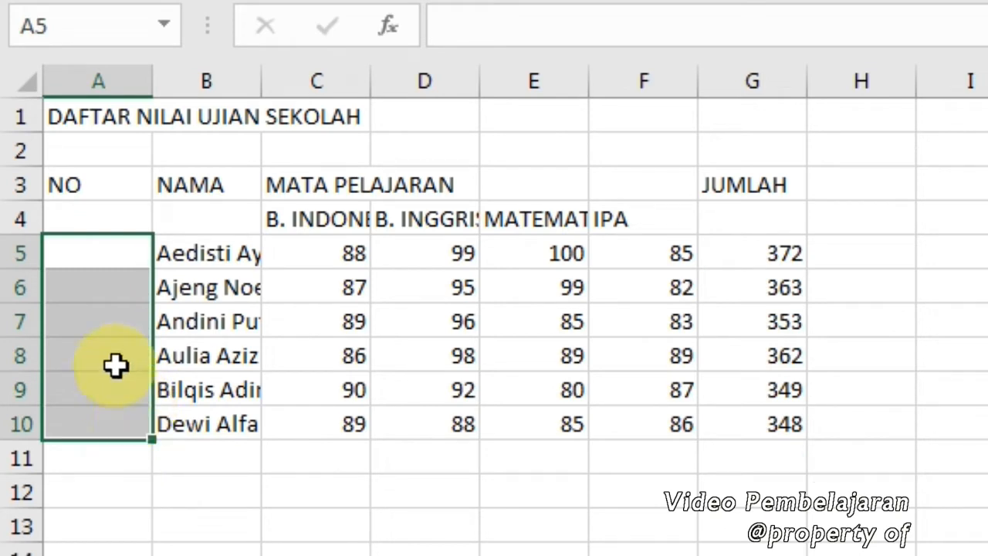
{"action": "left_click", "coordinate": [103, 253]}
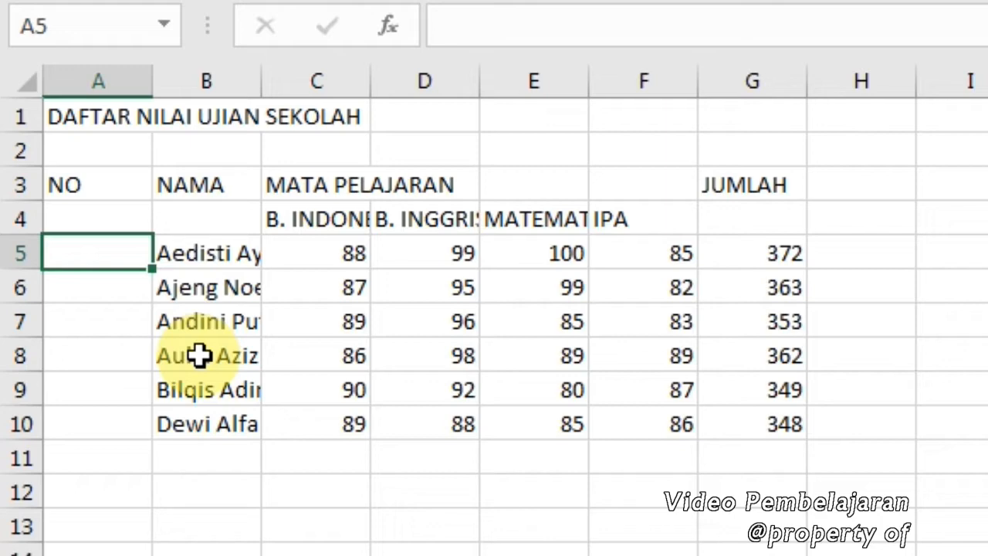
{"action": "type", "text": "1"}
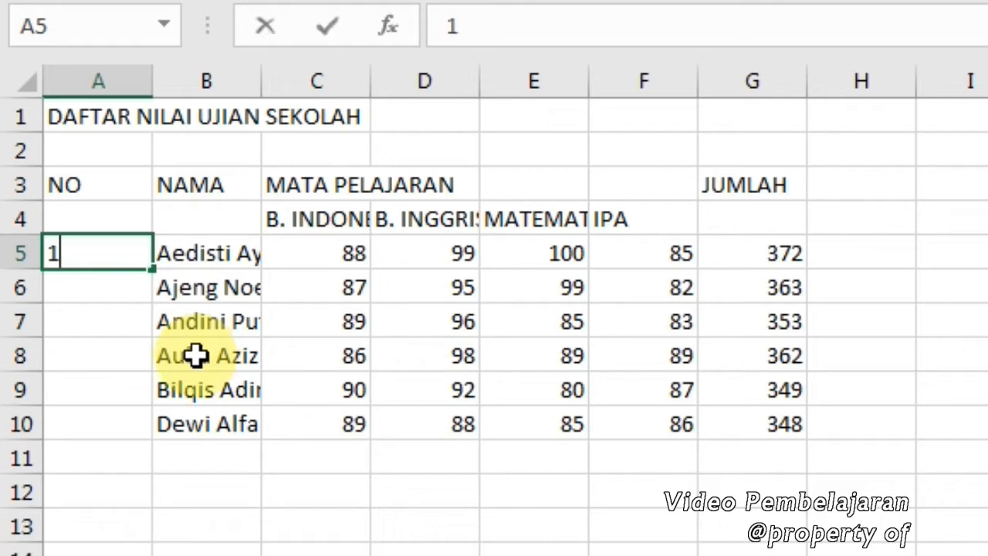
{"action": "left_click", "coordinate": [114, 290]}
{"action": "type", "text": "2"}
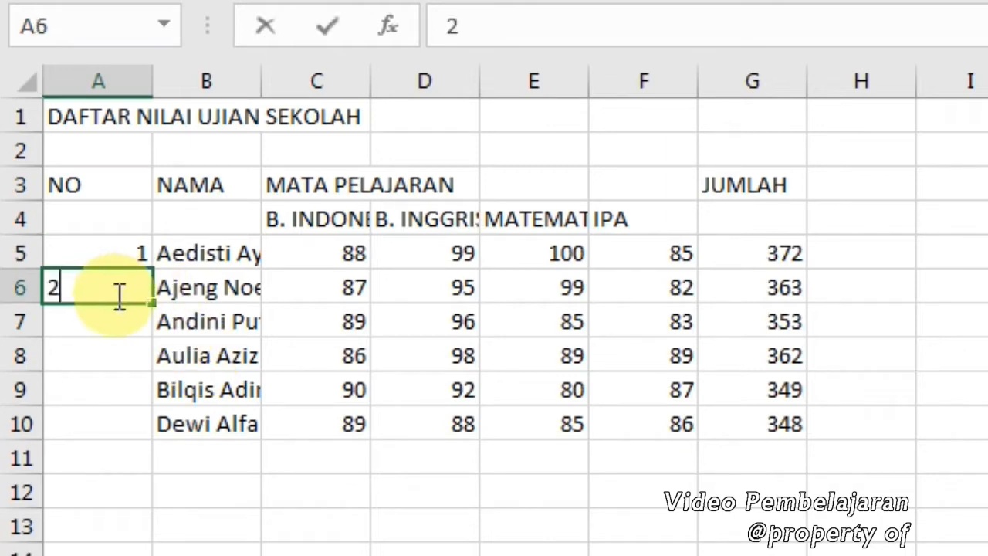
{"action": "left_click", "coordinate": [121, 256]}
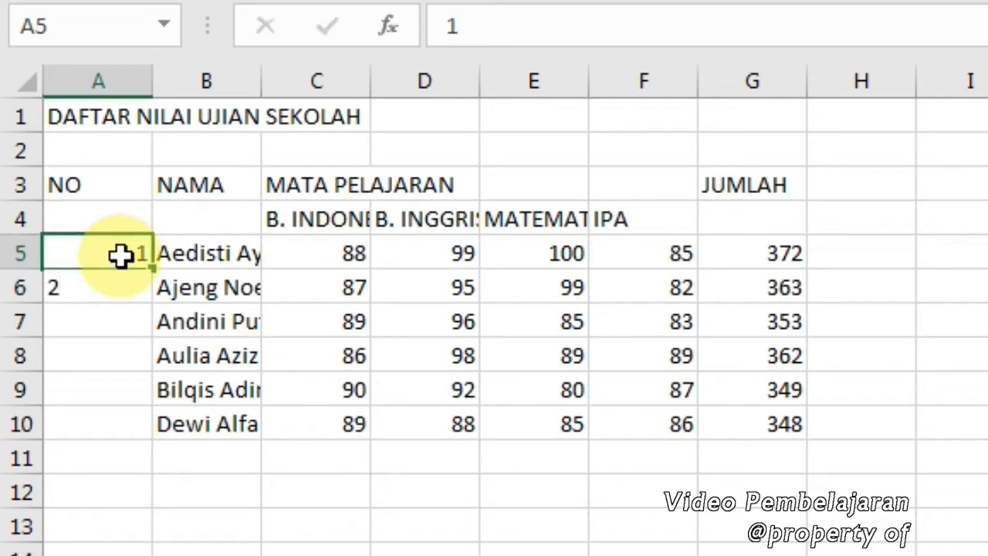
{"action": "left_click_drag", "start_coordinate": [121, 255], "coordinate": [121, 283]}
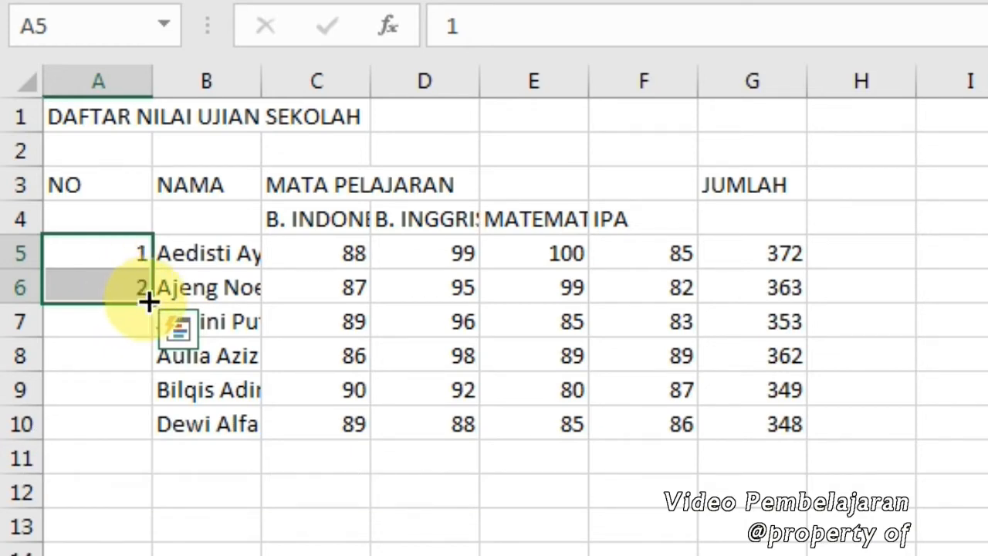
{"action": "left_click_drag", "start_coordinate": [148, 302], "coordinate": [149, 425]}
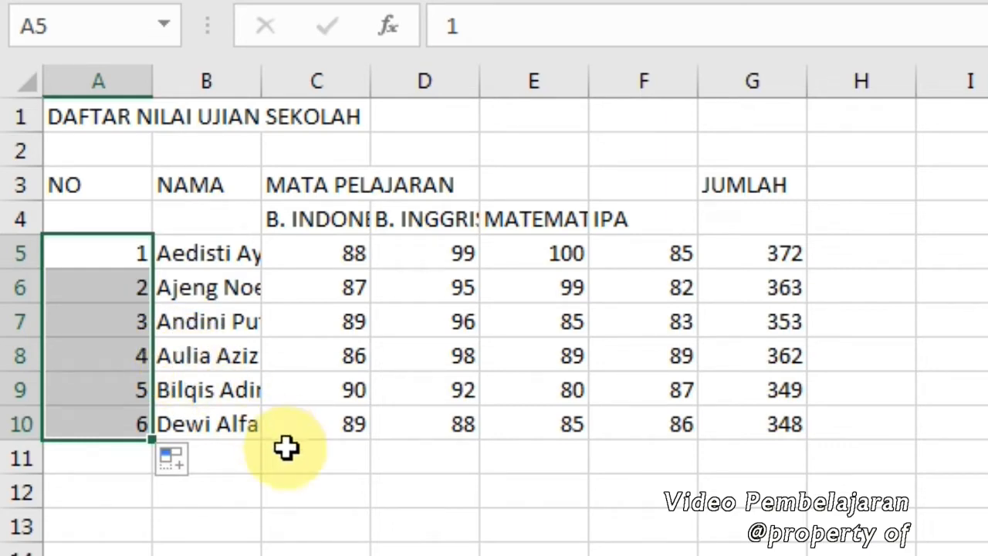
{"action": "left_click", "coordinate": [255, 498]}
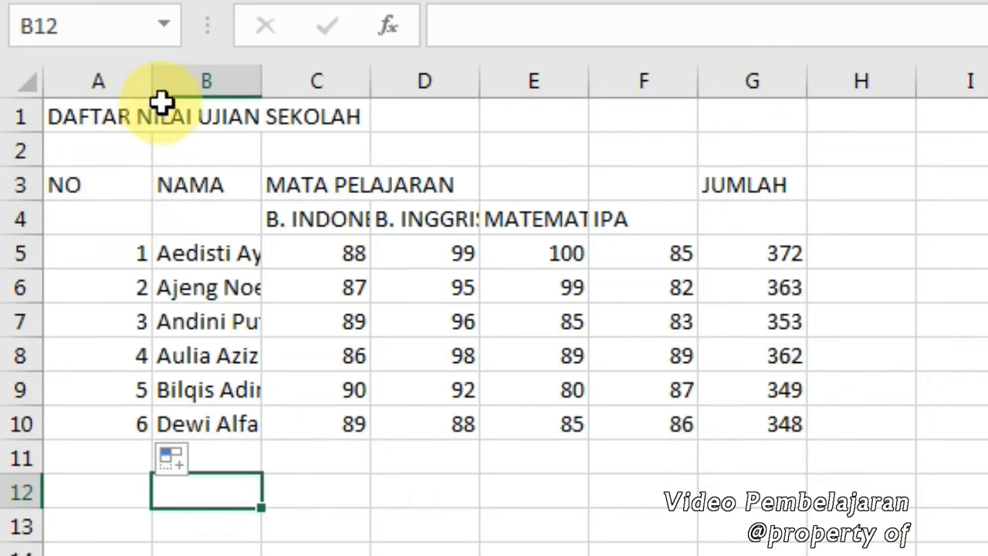
Narrow column A by hand and try auto-fitting its width to the contents.
{"action": "left_click_drag", "start_coordinate": [152, 81], "coordinate": [98, 120]}
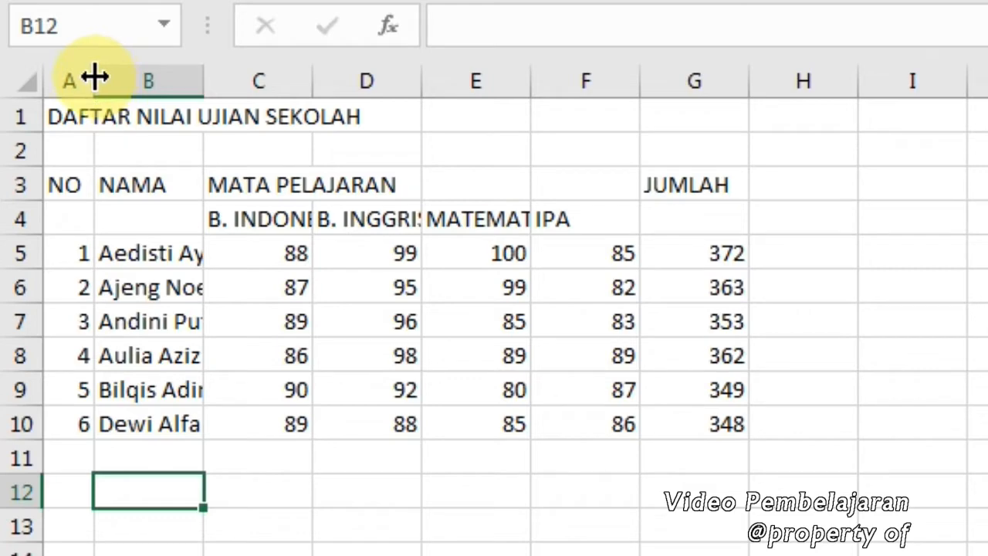
{"action": "double_click", "coordinate": [94, 77]}
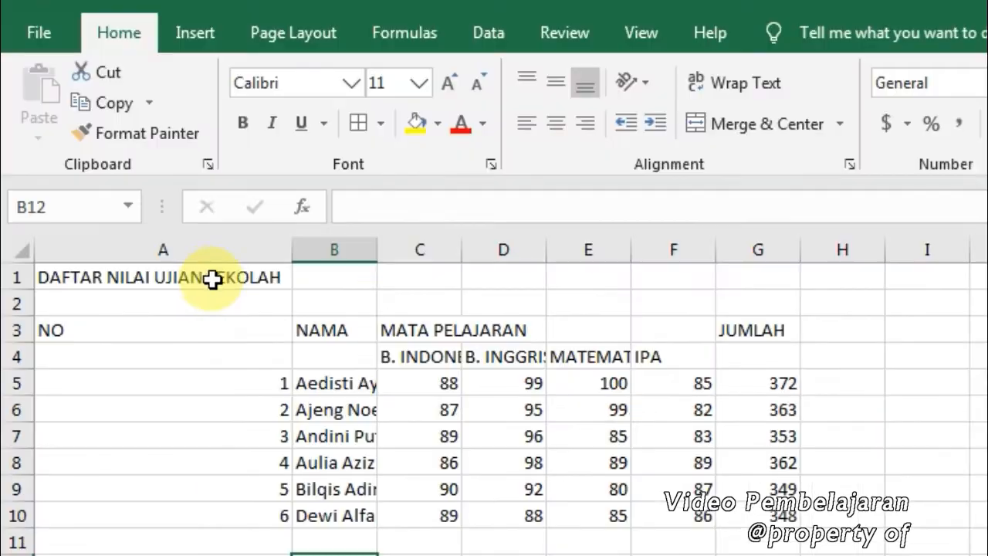
Merge and center the title DAFTAR NILAI UJIAN SEKOLAH across A1:G1.
{"action": "left_click", "coordinate": [213, 280]}
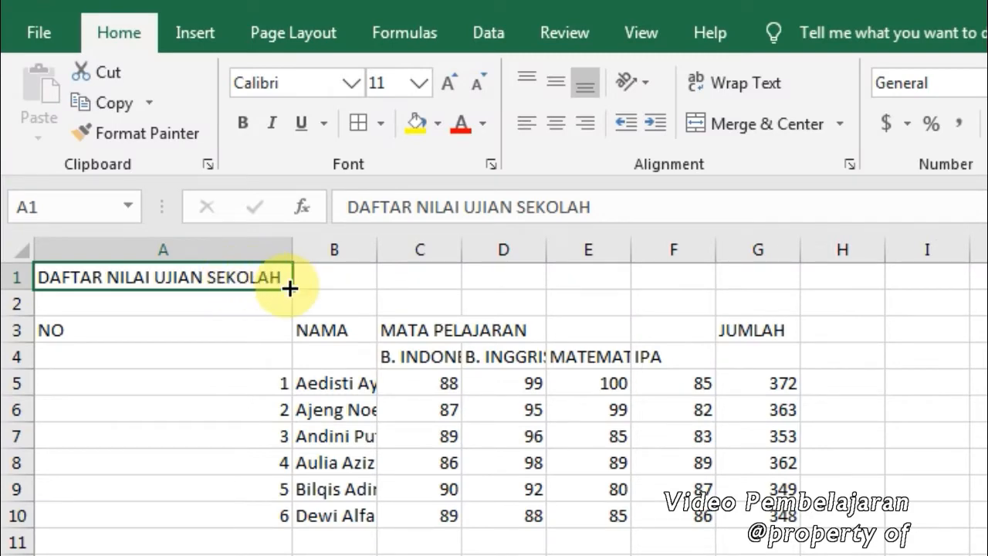
{"action": "left_click_drag", "start_coordinate": [254, 273], "coordinate": [728, 278]}
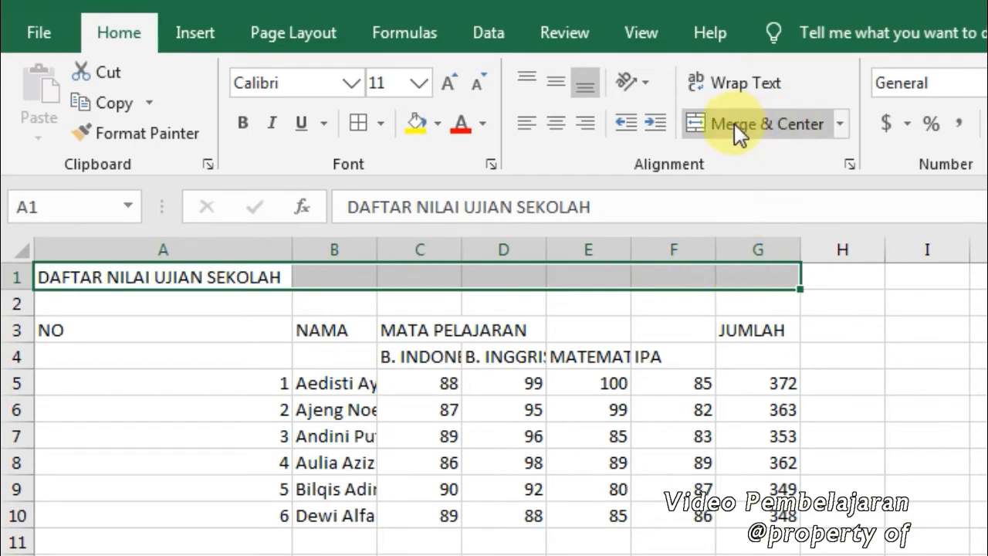
{"action": "left_click", "coordinate": [762, 125]}
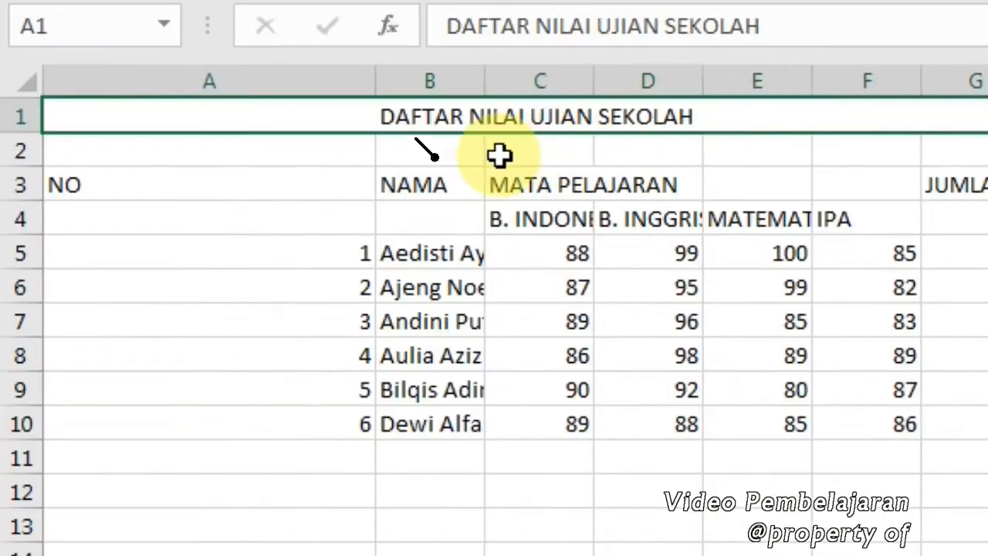
Auto-fit the widths of the NO and NAMA columns, A and B, to their contents.
{"action": "left_click", "coordinate": [298, 189]}
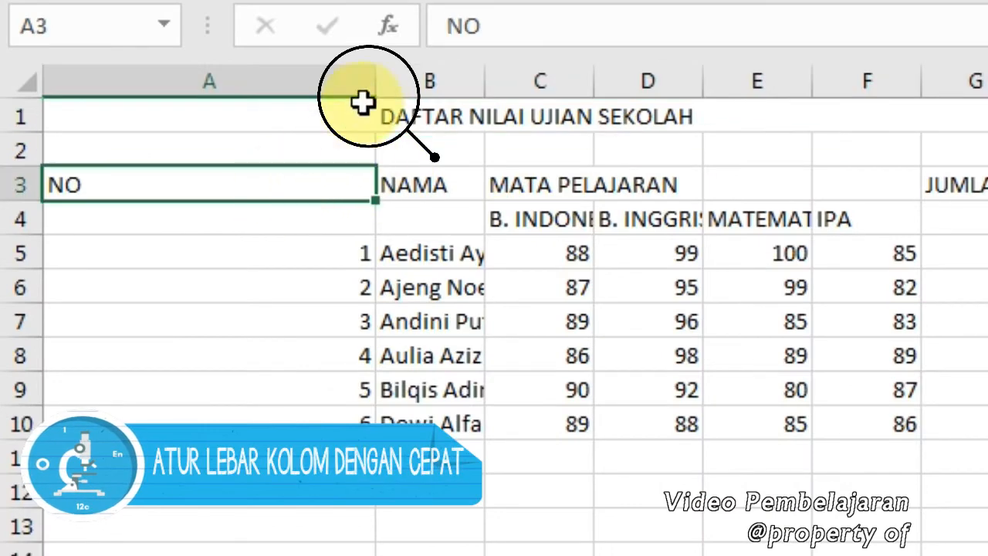
{"action": "double_click", "coordinate": [376, 82]}
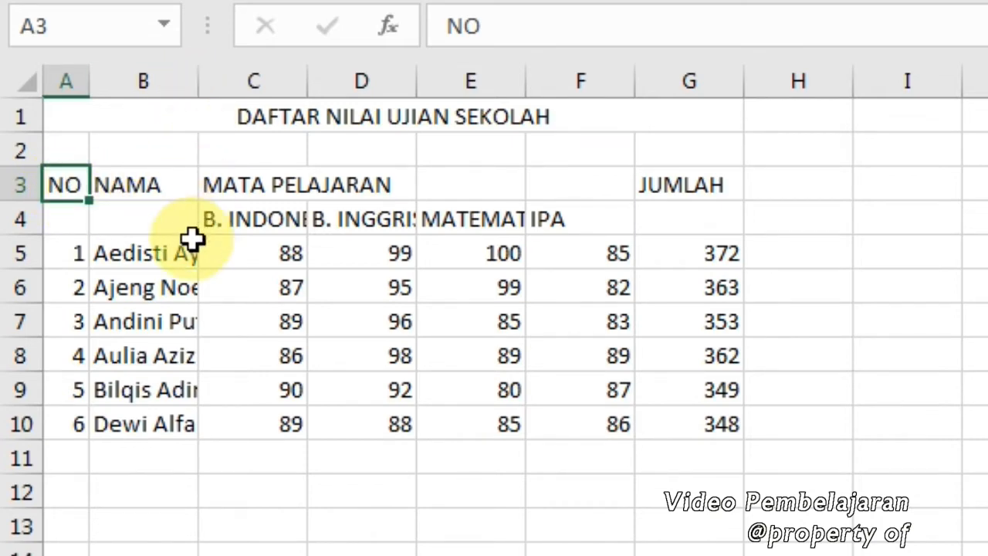
{"action": "left_click_drag", "start_coordinate": [198, 91], "coordinate": [178, 114]}
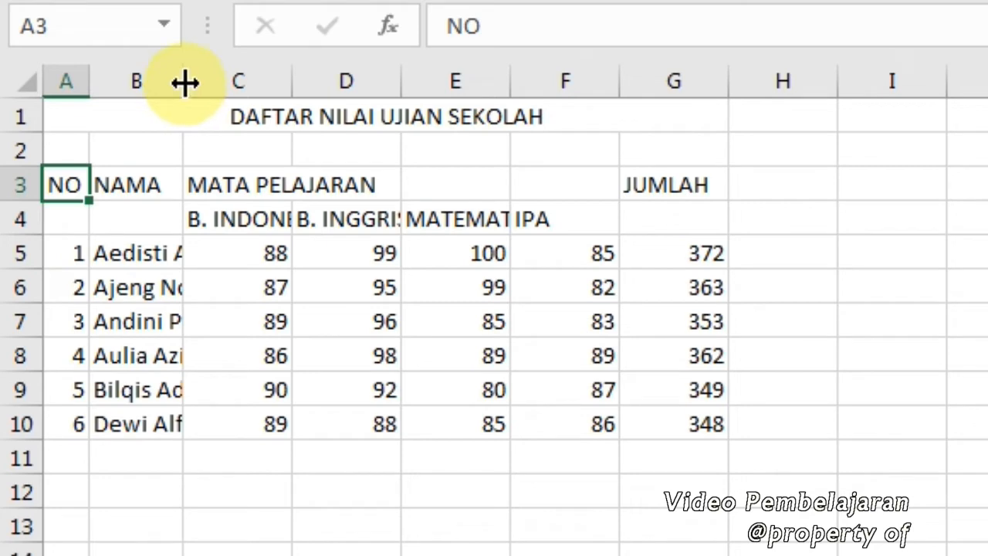
{"action": "double_click", "coordinate": [186, 82]}
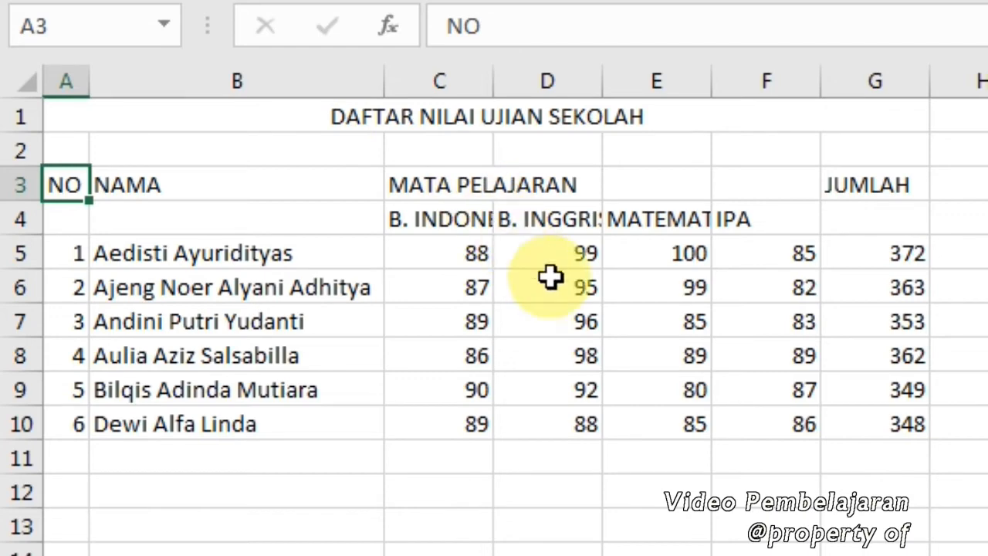
Set the width of the subject and JUMLAH columns, C through G, to 15.
{"action": "left_click", "coordinate": [465, 221]}
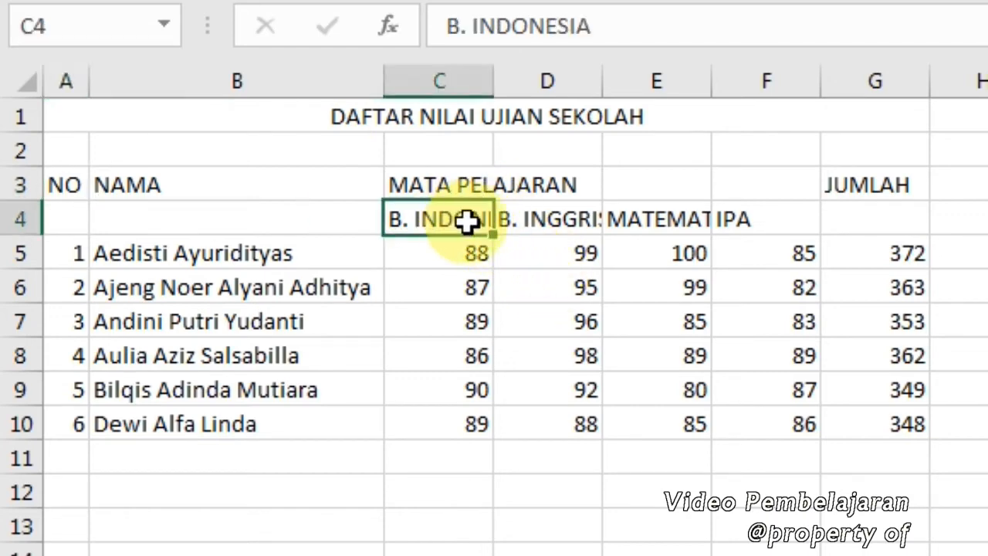
{"action": "left_click_drag", "start_coordinate": [466, 222], "coordinate": [842, 225]}
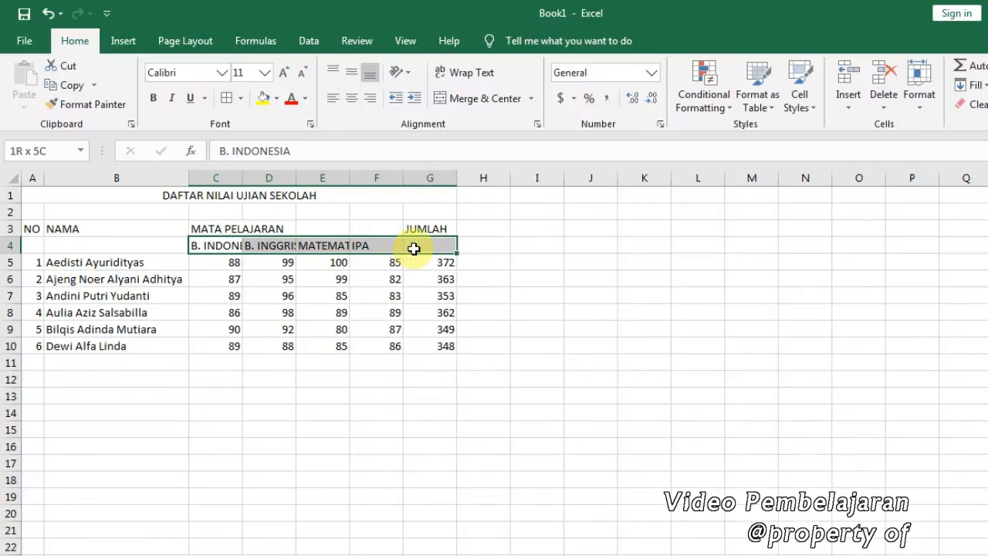
{"action": "left_click_drag", "start_coordinate": [413, 248], "coordinate": [411, 247]}
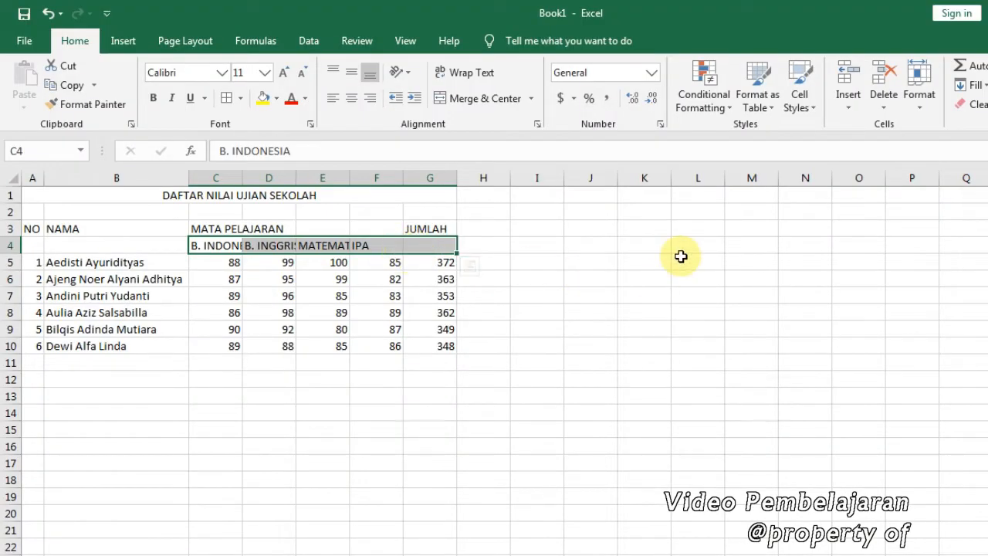
{"action": "left_click", "coordinate": [924, 108]}
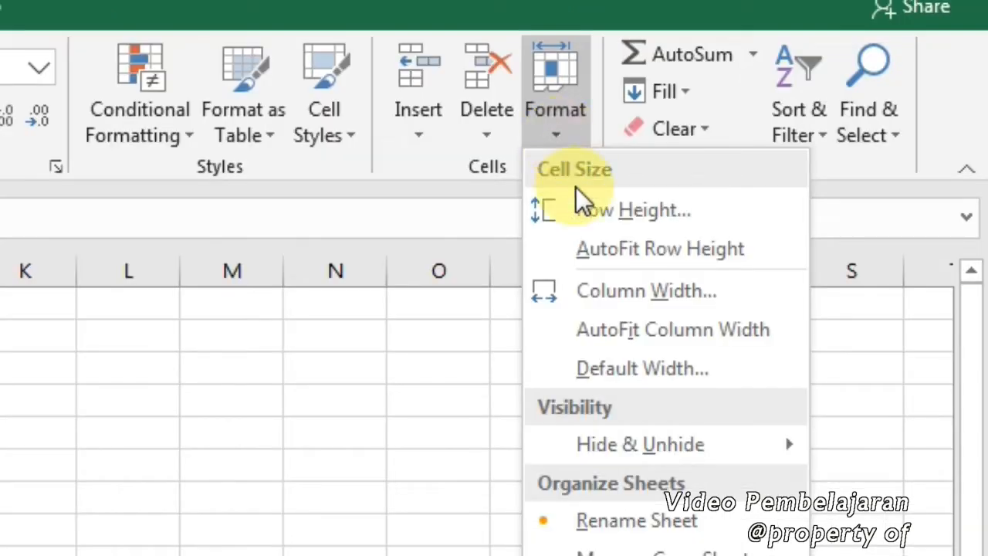
{"action": "left_click", "coordinate": [645, 291]}
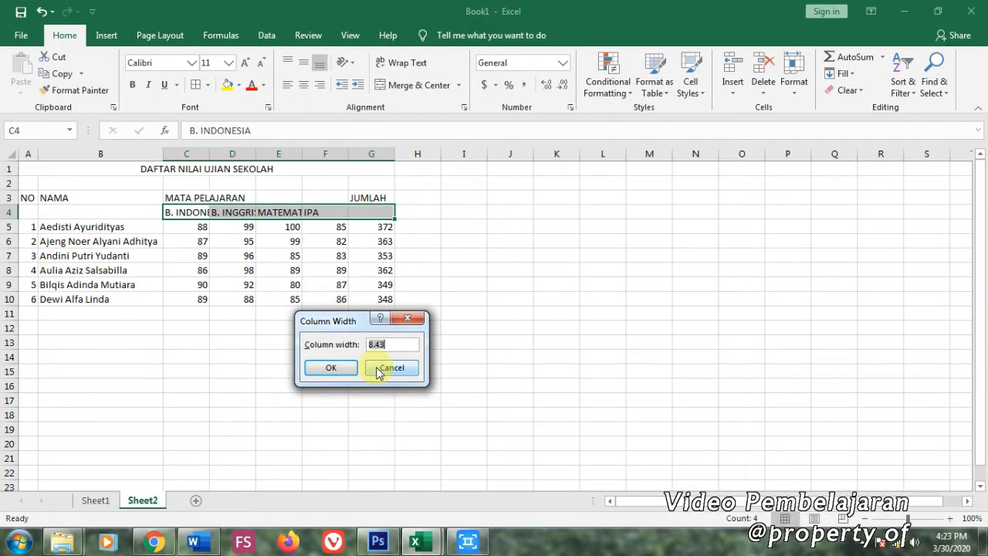
{"action": "left_click_drag", "start_coordinate": [364, 328], "coordinate": [345, 251]}
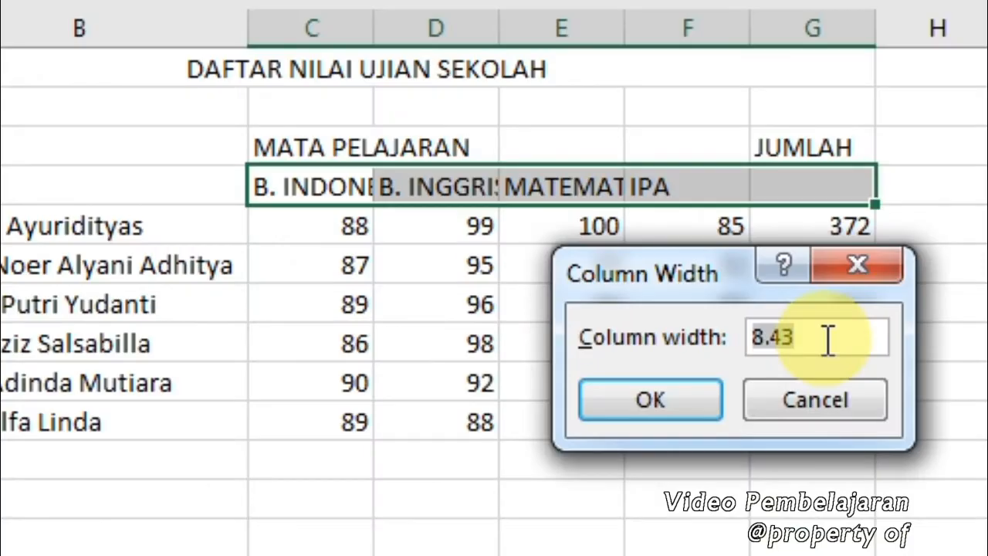
{"action": "type", "text": "1"}
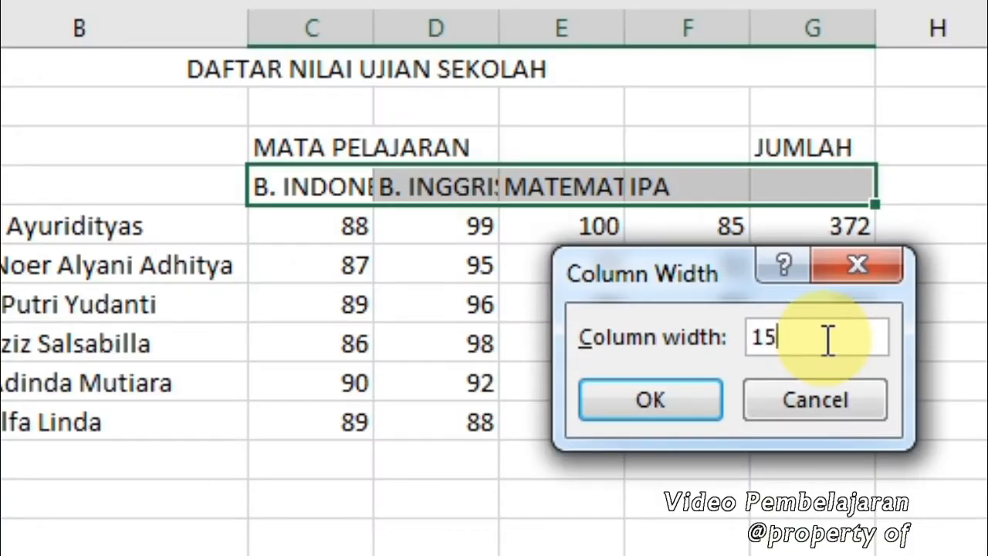
{"action": "type", "text": "5"}
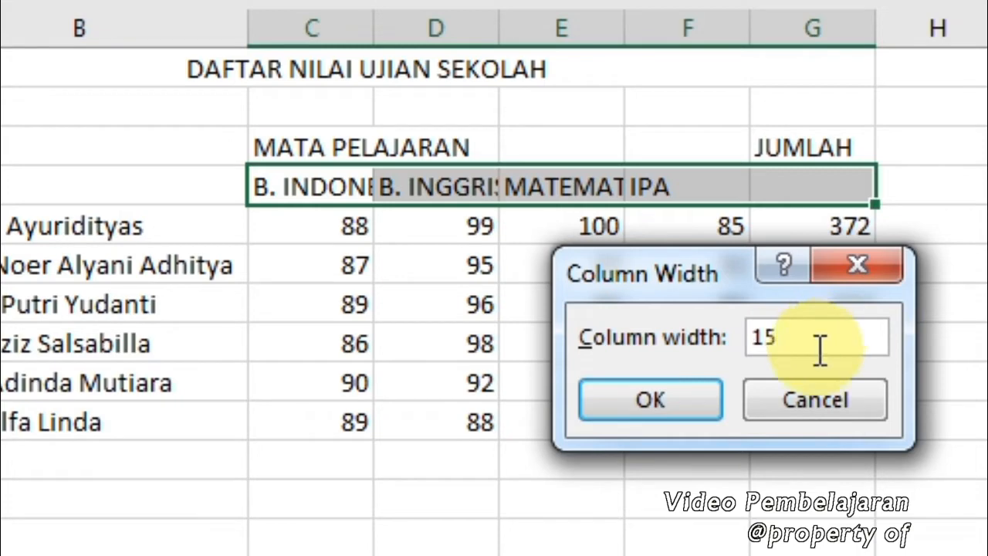
{"action": "left_click", "coordinate": [669, 417]}
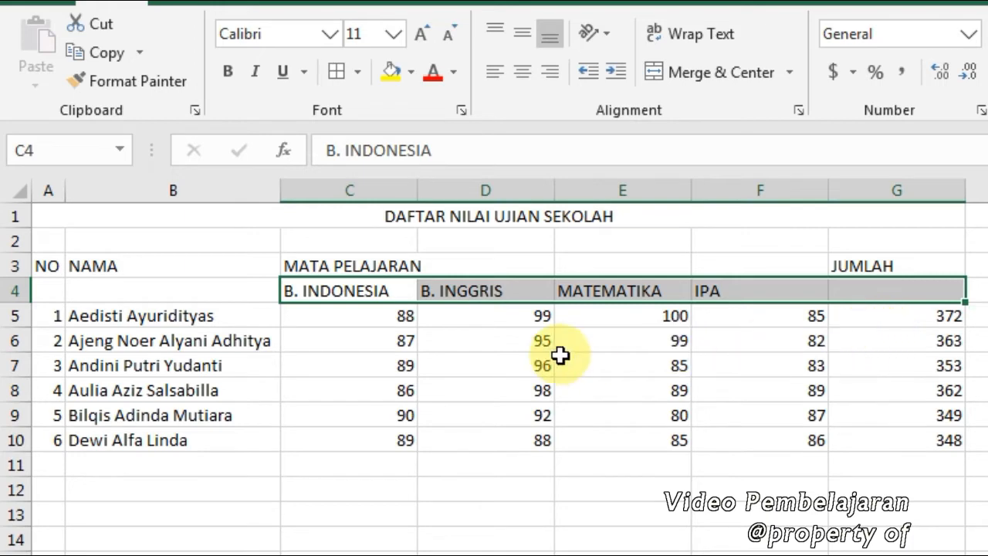
{"action": "left_click", "coordinate": [495, 359]}
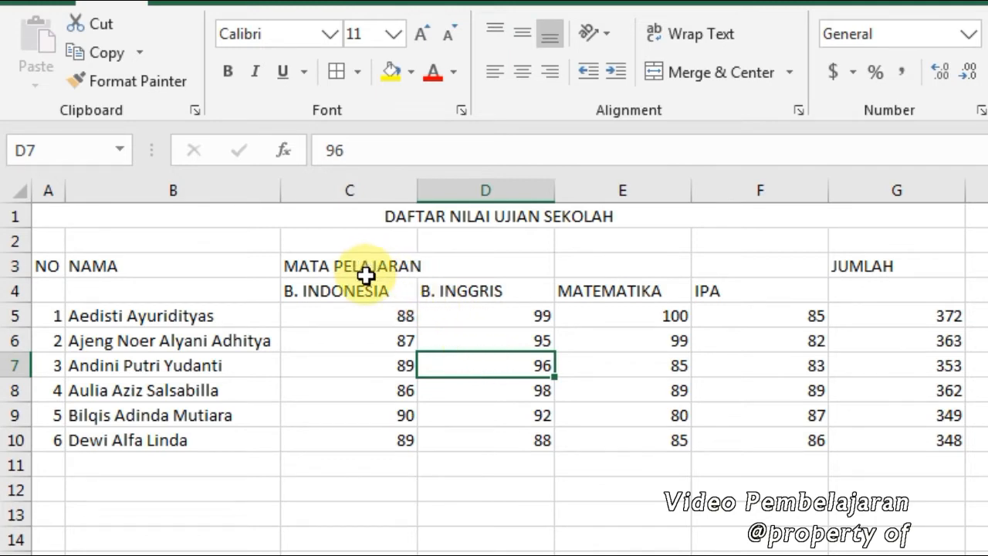
Merge and center the MATA PELAJARAN header across C3:F3.
{"action": "left_click", "coordinate": [364, 216]}
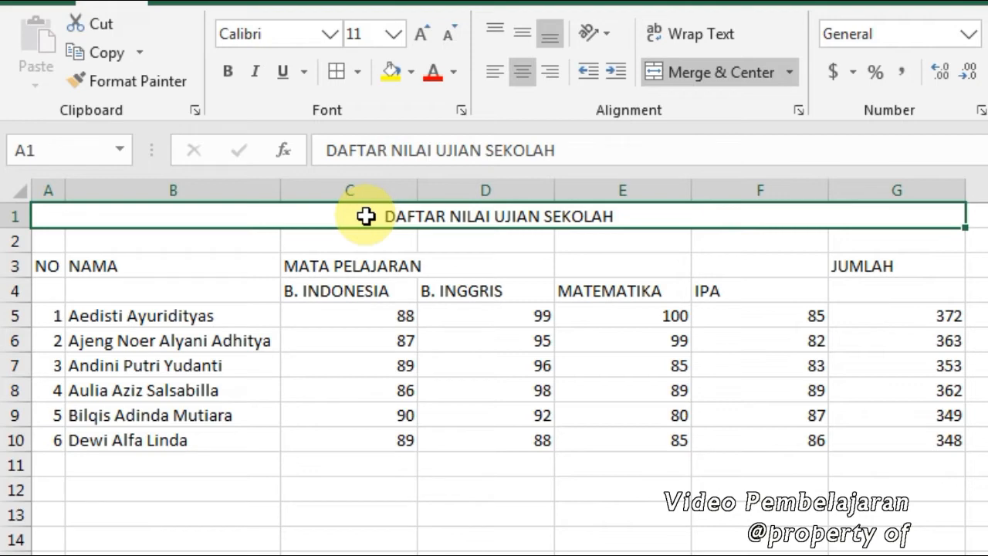
{"action": "left_click_drag", "start_coordinate": [346, 265], "coordinate": [701, 265]}
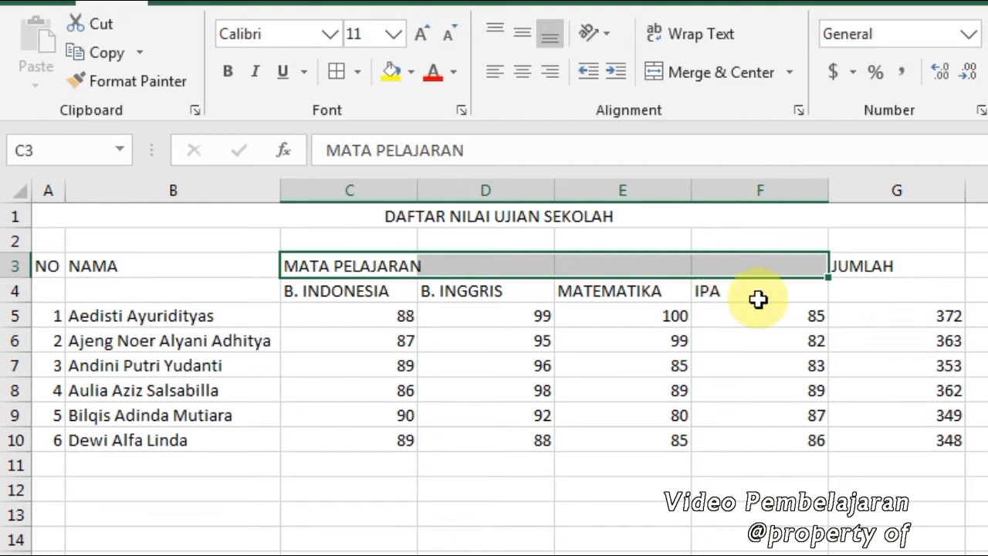
{"action": "left_click", "coordinate": [705, 79]}
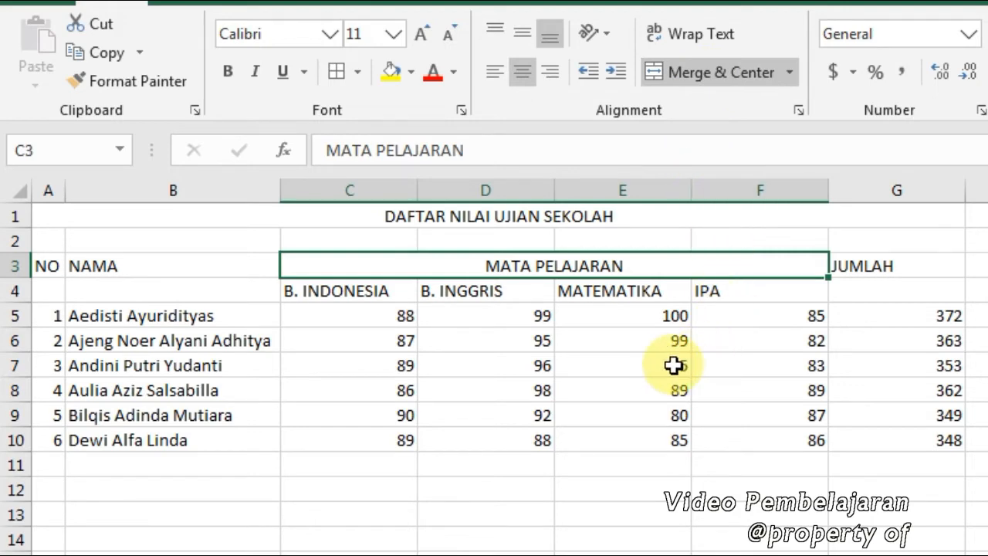
{"action": "left_click", "coordinate": [749, 359]}
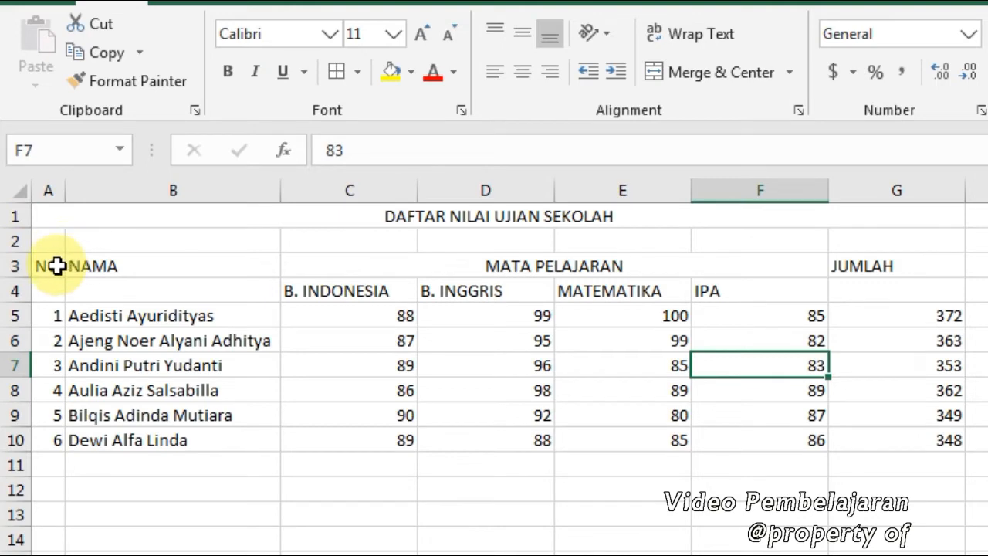
Apply All Borders to the score table in A3:G10 and center its contents horizontally.
{"action": "left_click_drag", "start_coordinate": [57, 266], "coordinate": [886, 449]}
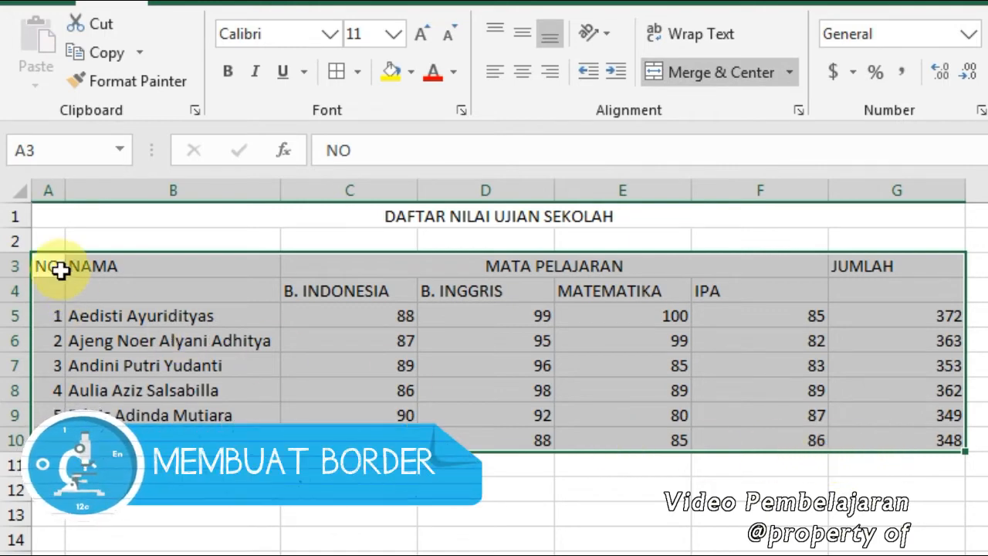
{"action": "left_click", "coordinate": [358, 72]}
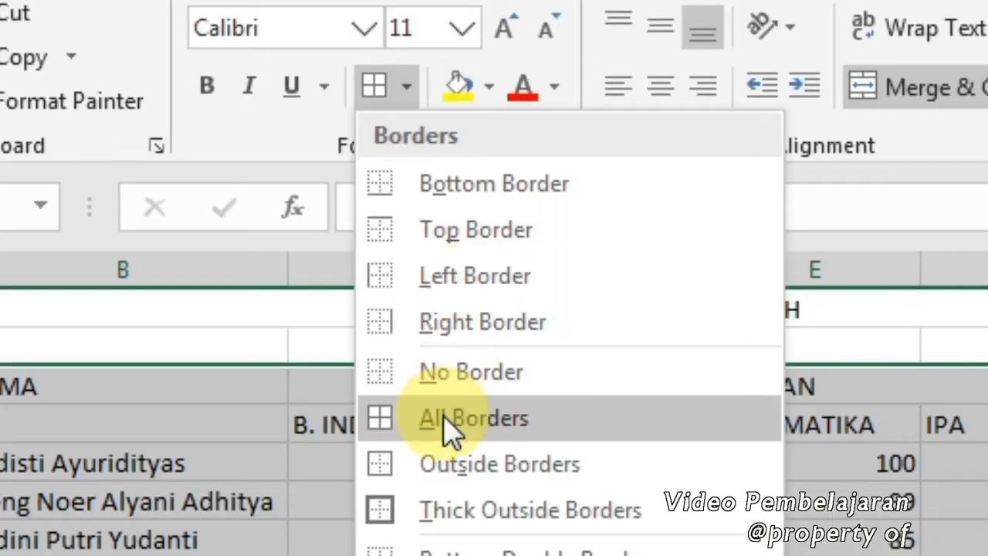
{"action": "left_click", "coordinate": [381, 285]}
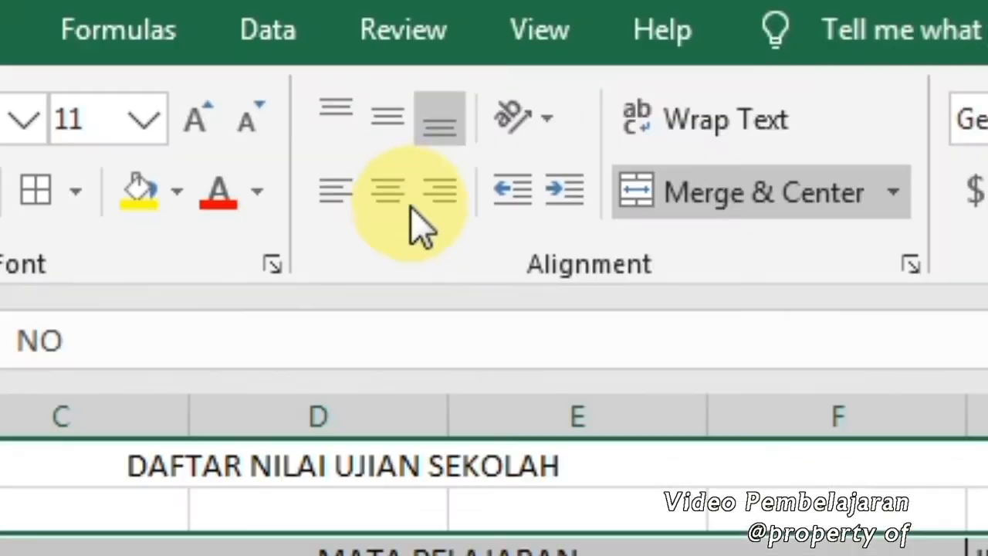
{"action": "left_click", "coordinate": [391, 196]}
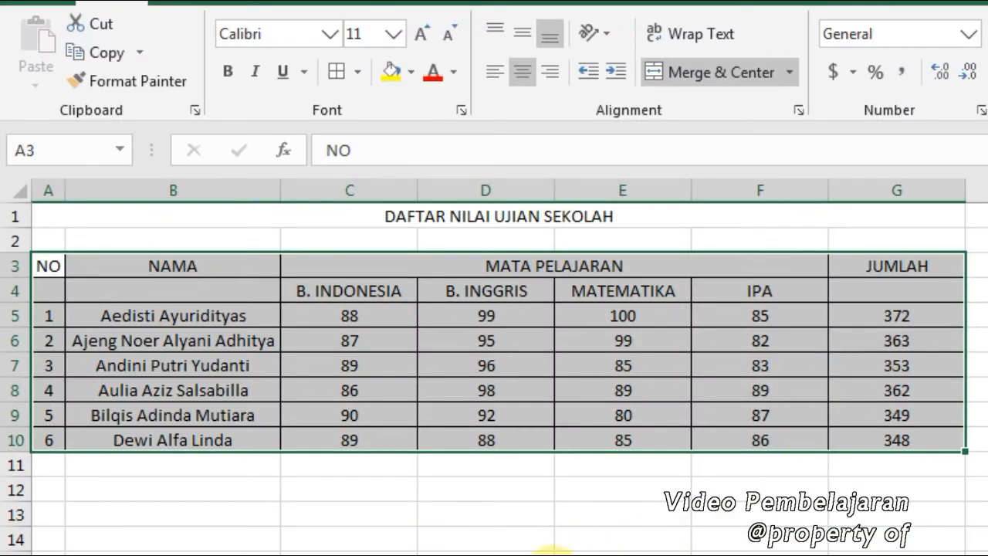
{"action": "left_click", "coordinate": [550, 549]}
Left-align the student names in B5:B10.
{"action": "left_click_drag", "start_coordinate": [221, 325], "coordinate": [227, 441]}
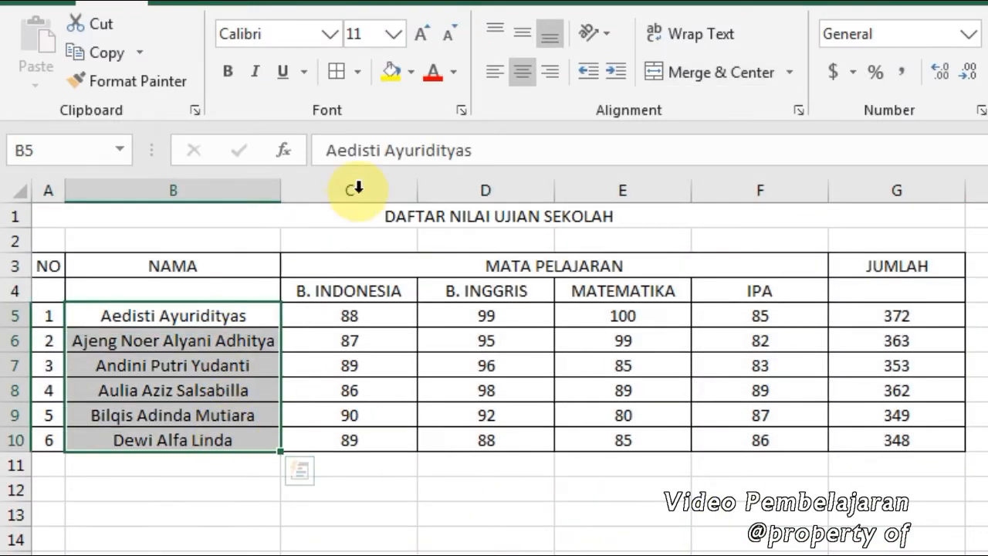
{"action": "left_click", "coordinate": [495, 76]}
{"action": "left_click", "coordinate": [381, 388]}
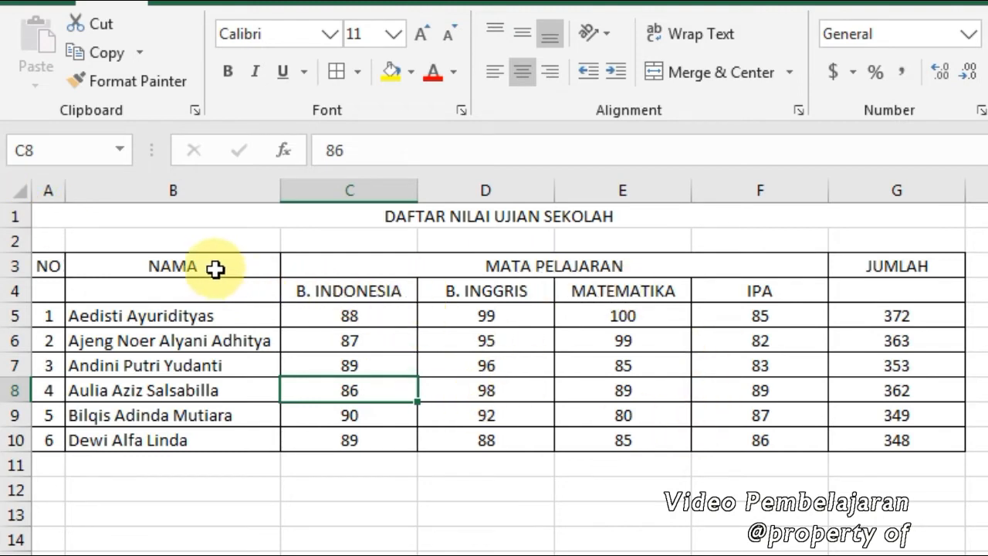
Set the font of the entire sheet to Cambria at size 12.
{"action": "left_click", "coordinate": [20, 190]}
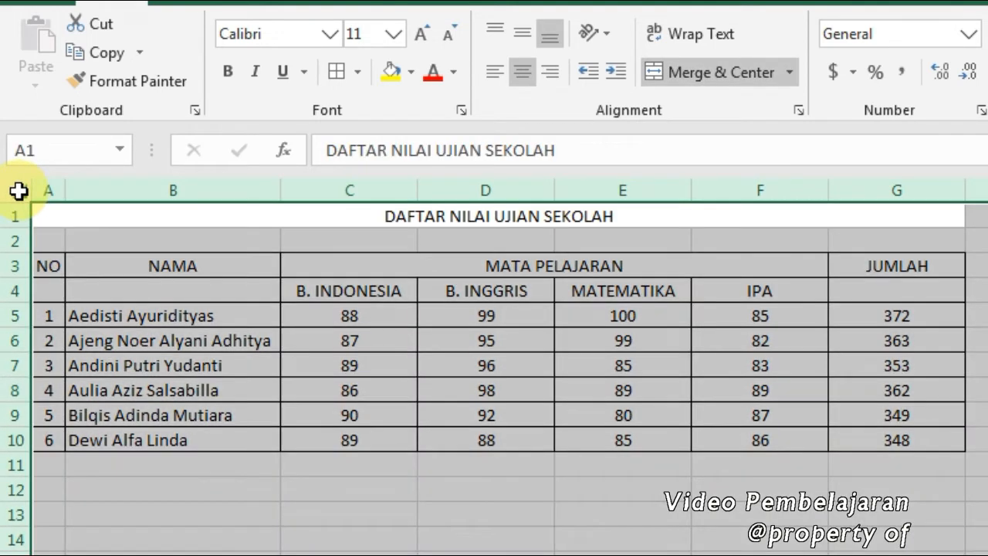
{"action": "left_click", "coordinate": [332, 35]}
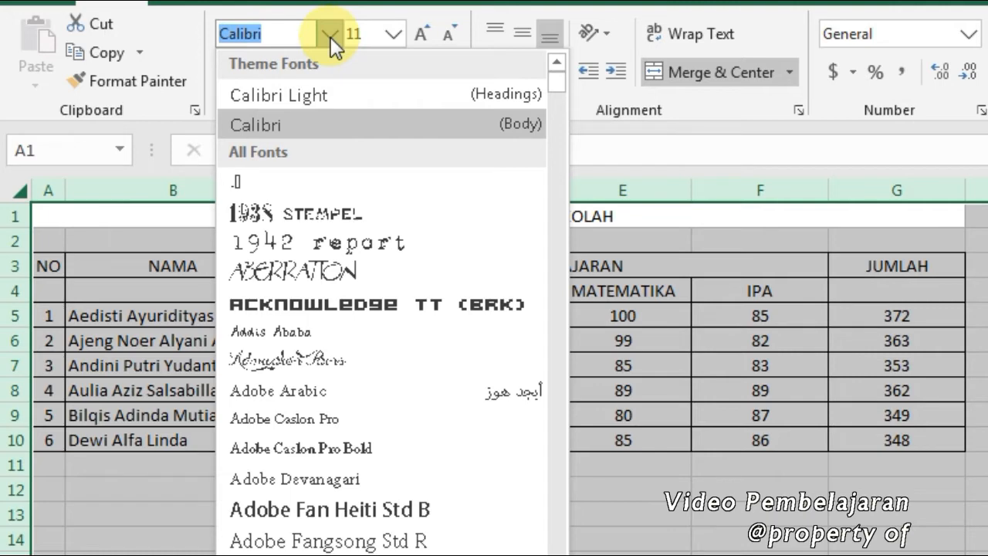
{"action": "key", "text": "Up"}
{"action": "type", "text": "Ca"}
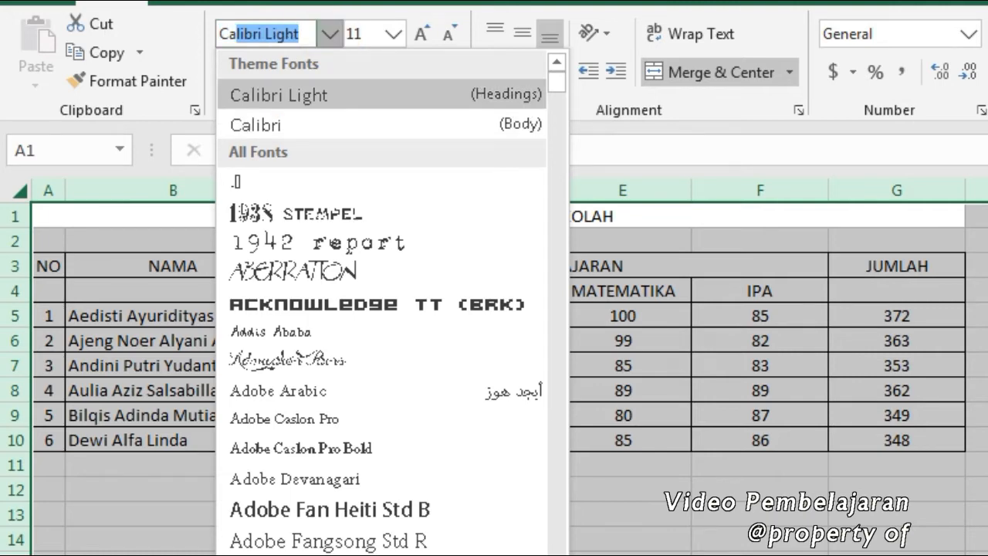
{"action": "type", "text": "mbria"}
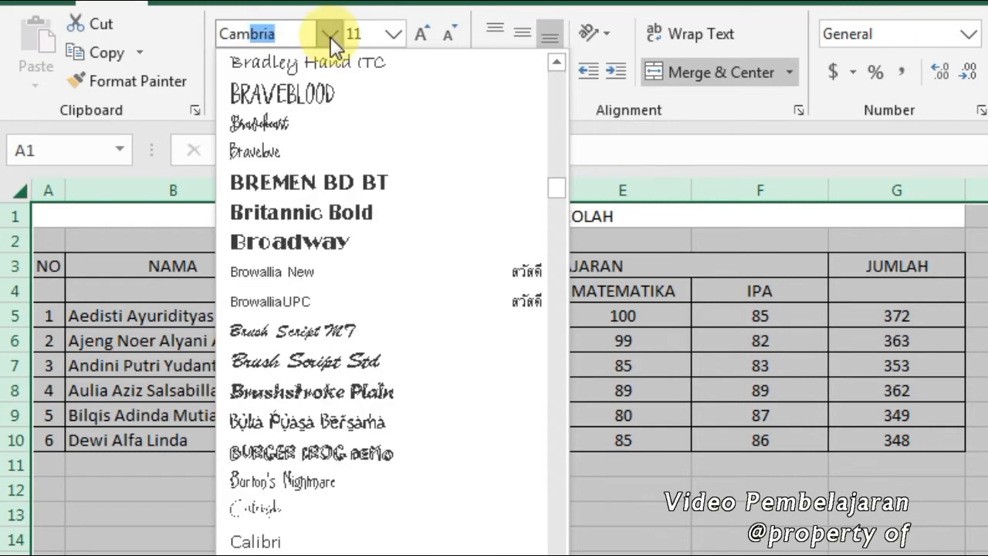
{"action": "left_click", "coordinate": [394, 39]}
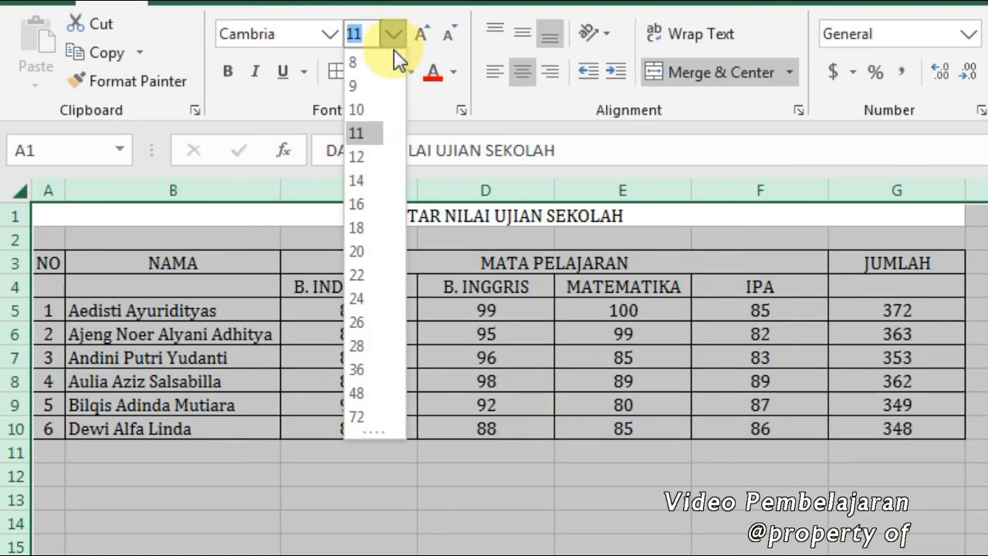
{"action": "left_click", "coordinate": [362, 157]}
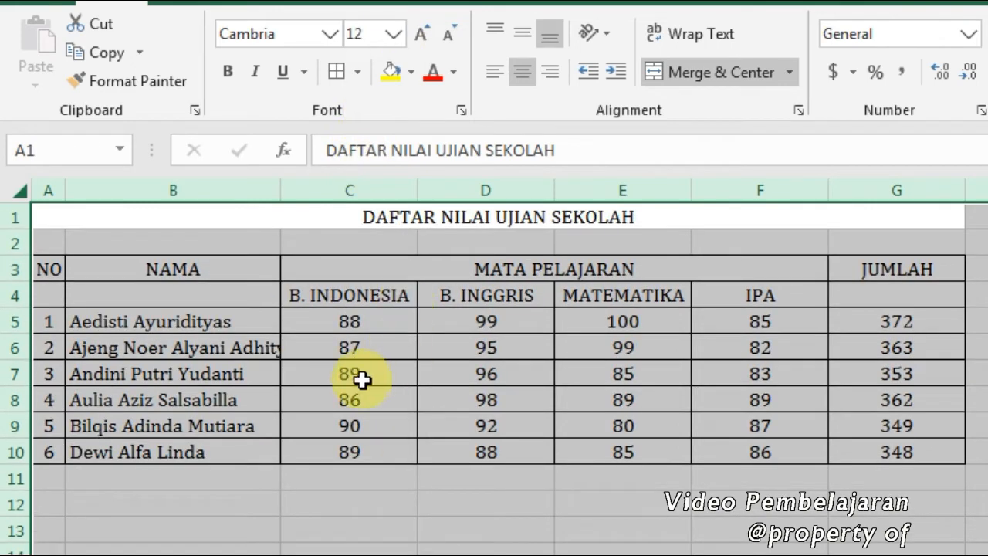
Auto-fit the width of the NAMA column, B, to the student names.
{"action": "left_click", "coordinate": [331, 485]}
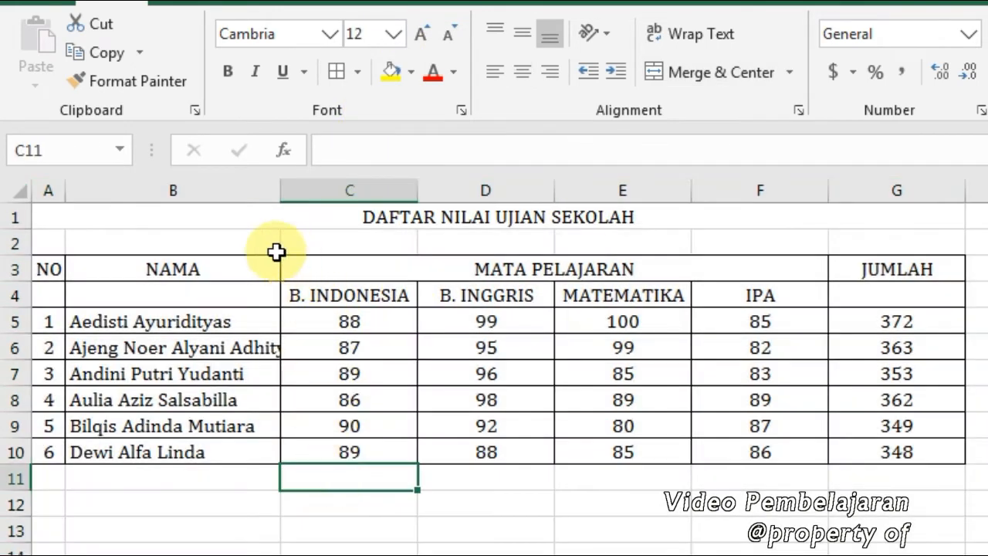
{"action": "double_click", "coordinate": [280, 190]}
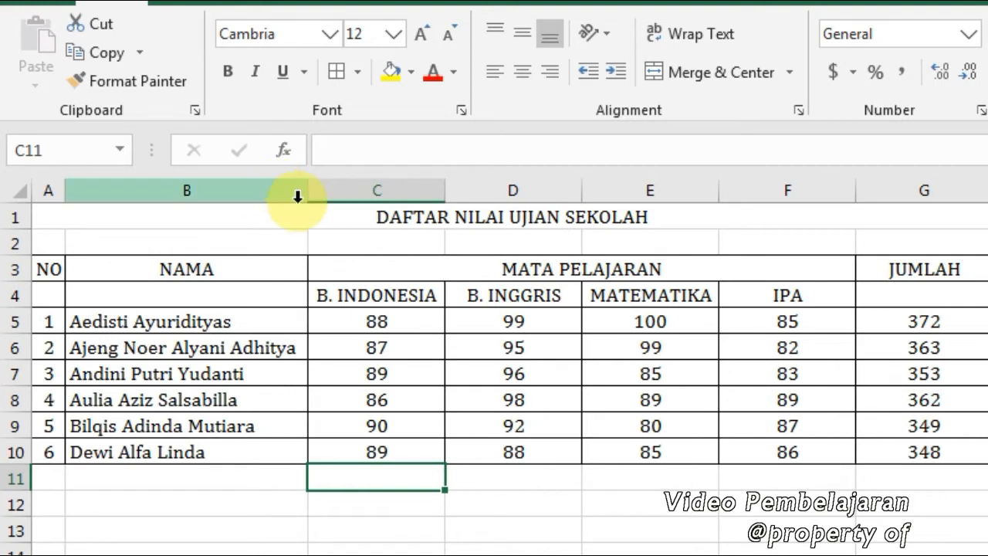
{"action": "left_click", "coordinate": [622, 526]}
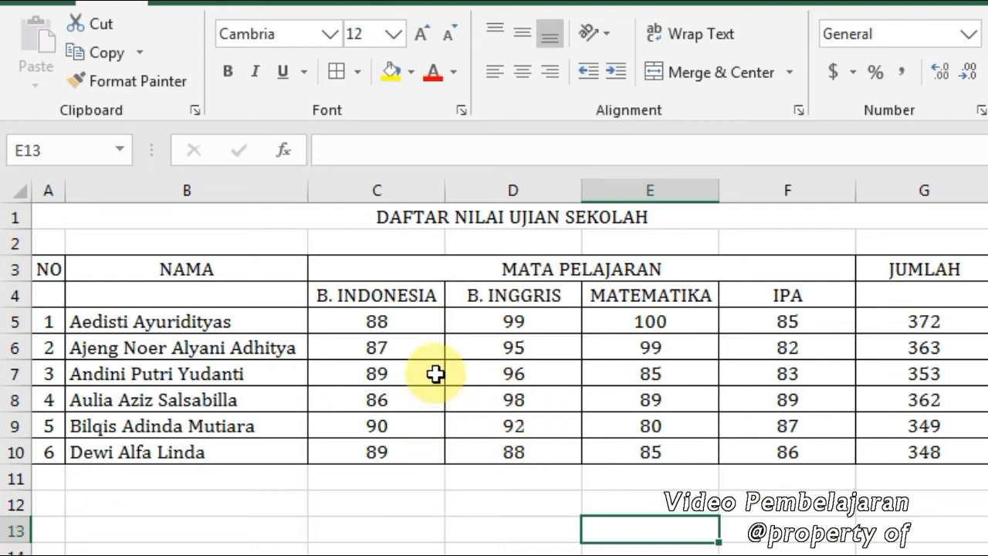
{"action": "left_click", "coordinate": [345, 503]}
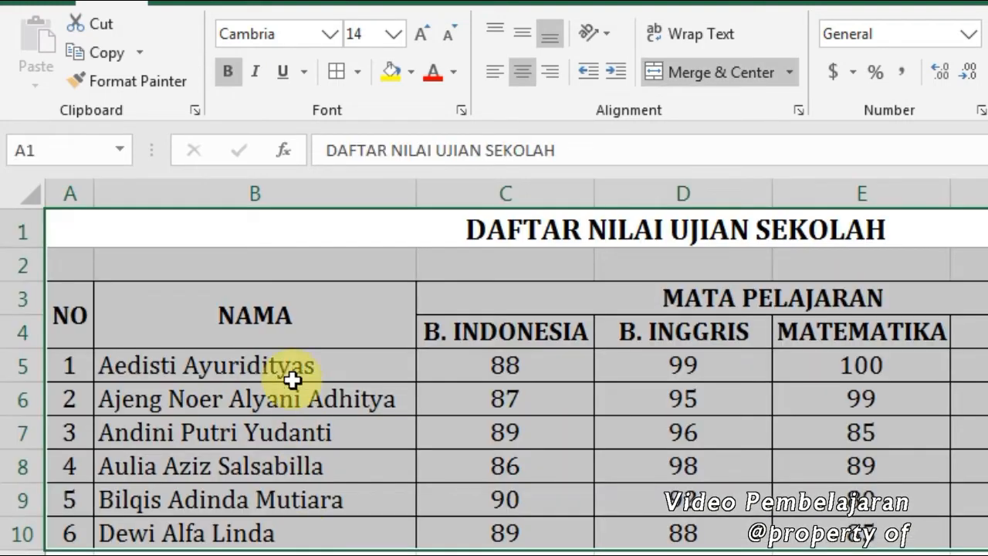
Examine the merging and vertical alignment of the NO, NAMA and JUMLAH headers in the finished example table.
{"action": "left_click", "coordinate": [274, 316]}
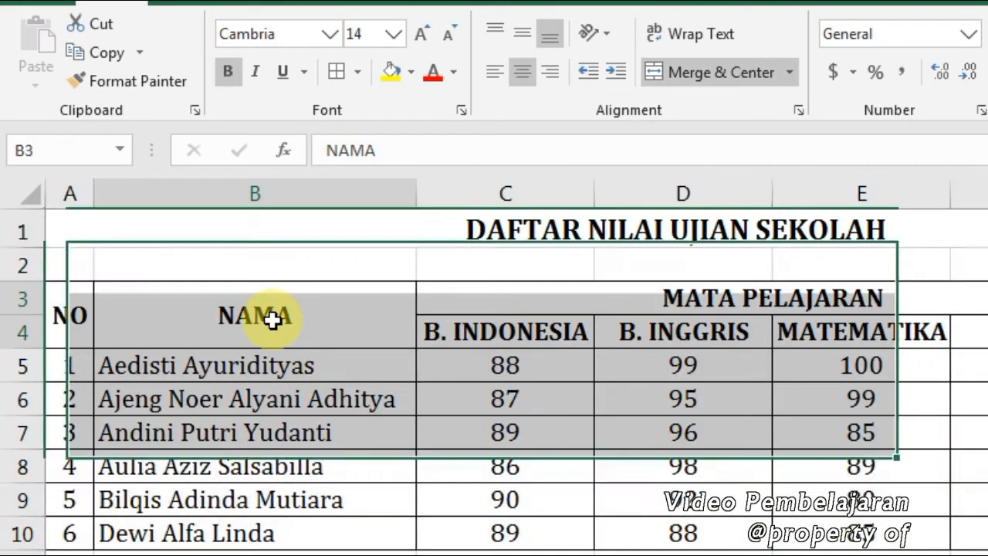
{"action": "left_click", "coordinate": [77, 315]}
{"action": "left_click", "coordinate": [220, 319]}
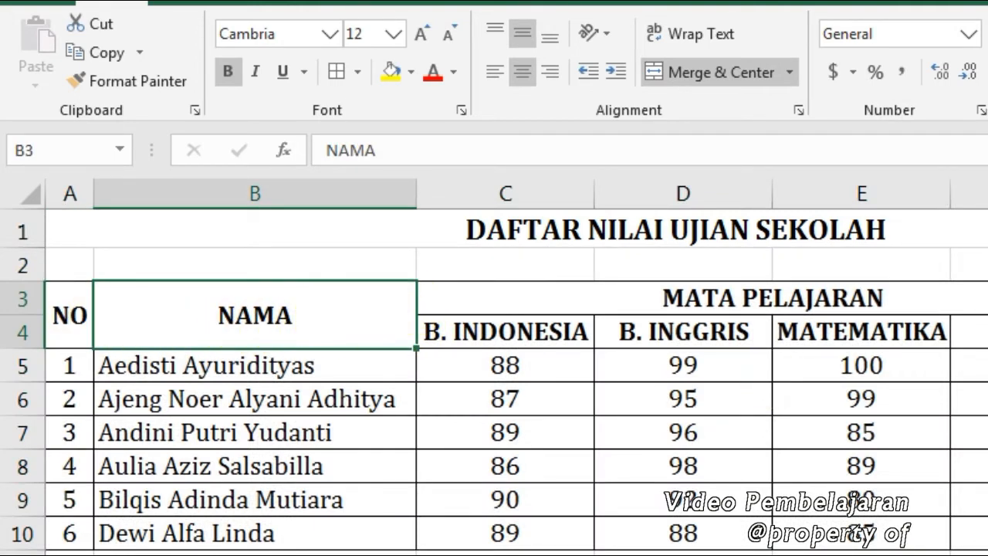
{"action": "left_click", "coordinate": [984, 314]}
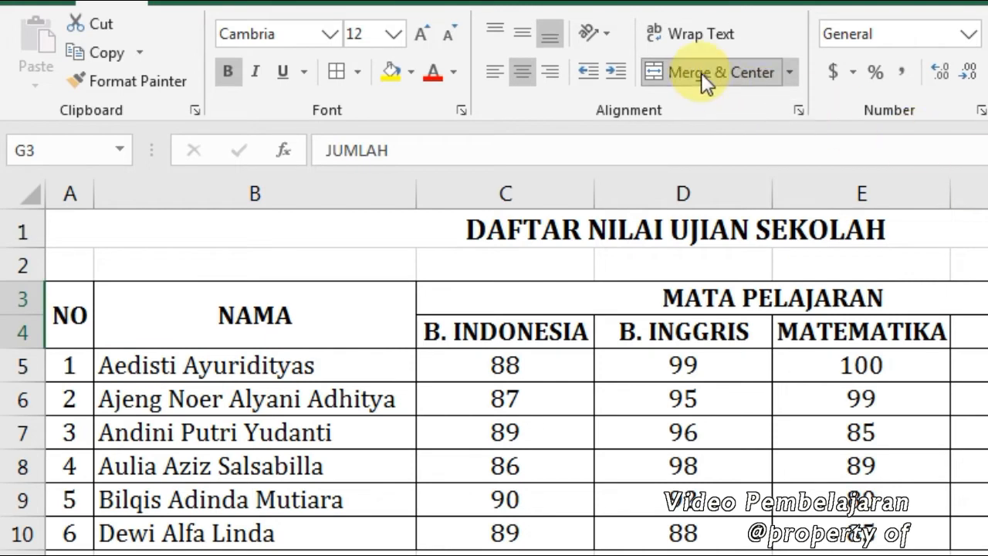
{"action": "left_click", "coordinate": [521, 35]}
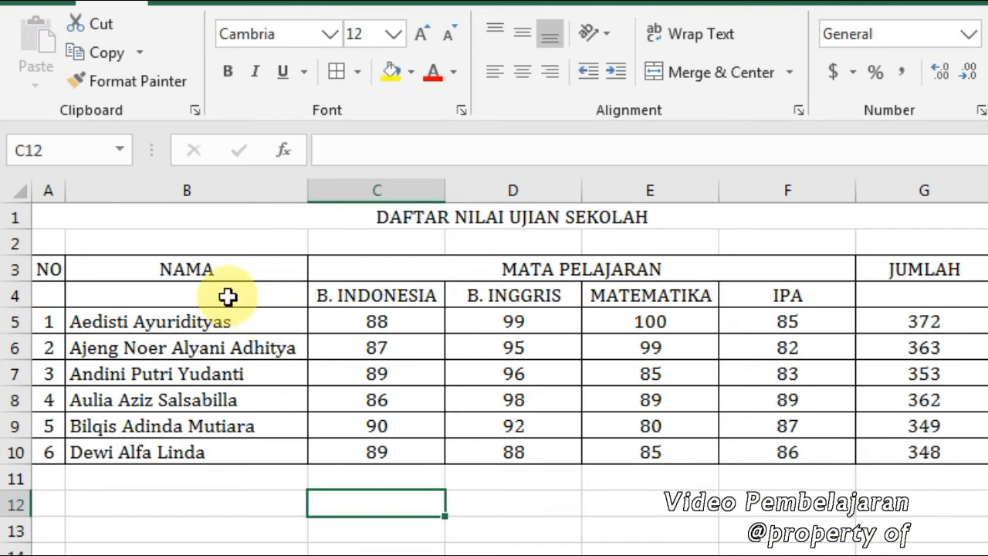
Insert a 2-D clustered column chart from the names and subject scores in B4:F10, with data labels above the columns.
{"action": "left_click_drag", "start_coordinate": [228, 296], "coordinate": [774, 454]}
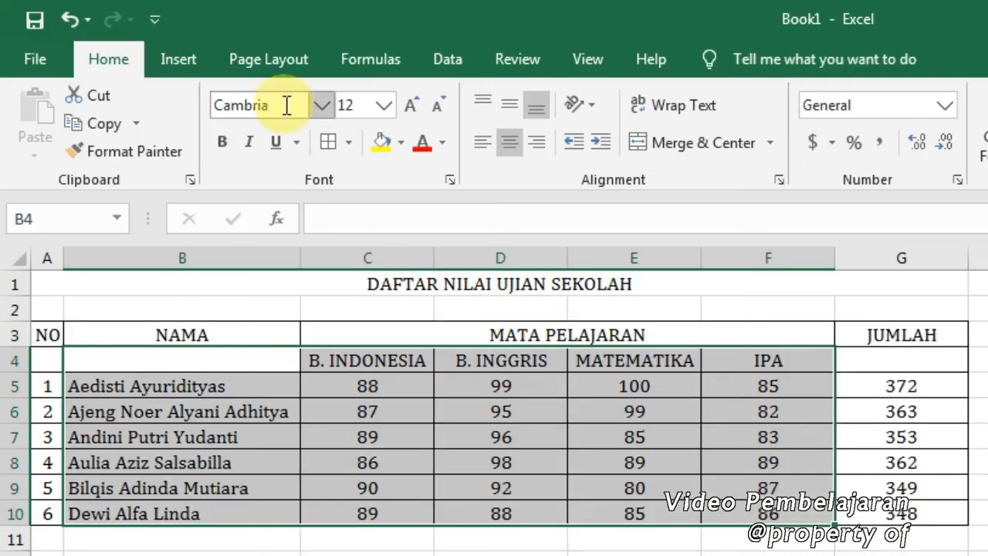
{"action": "left_click", "coordinate": [193, 64]}
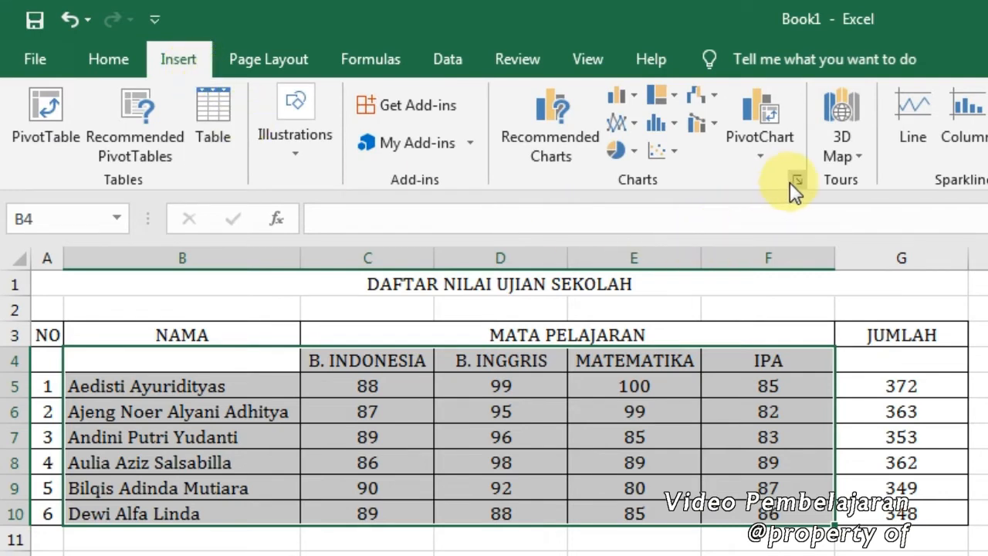
{"action": "left_click", "coordinate": [638, 98]}
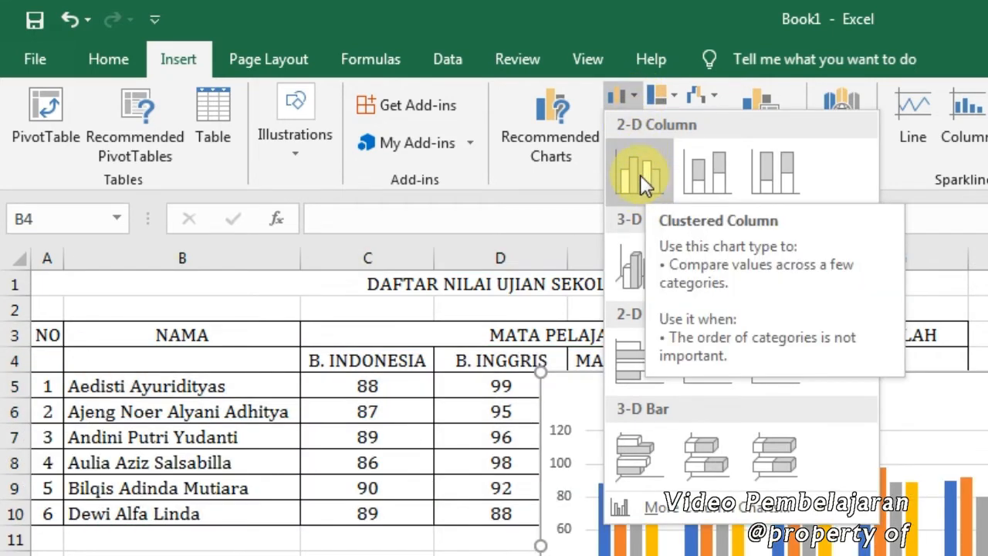
{"action": "left_click", "coordinate": [640, 175]}
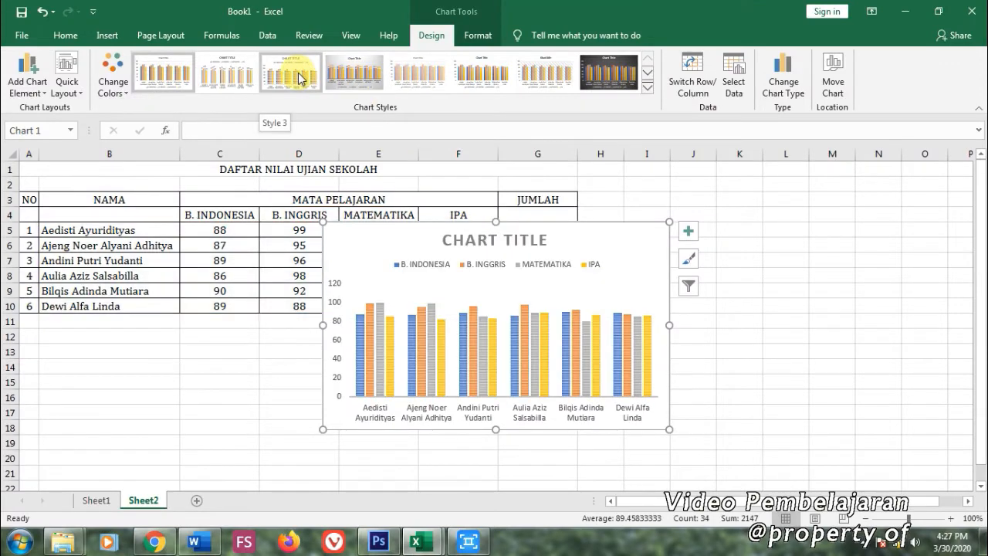
{"action": "left_click", "coordinate": [239, 77]}
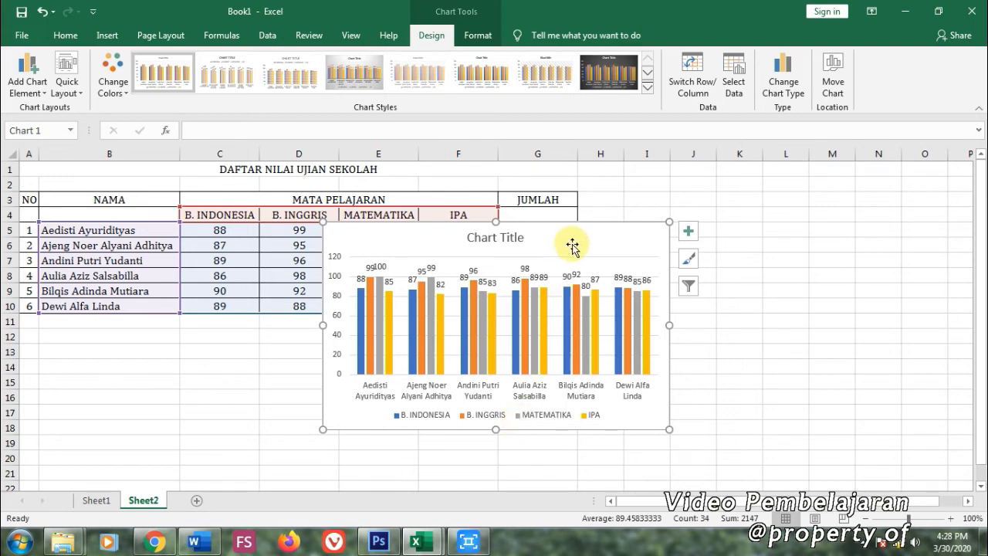
Copy the sheet heading DAFTAR NILAI UJIAN SEKOLAH from A1 and paste it as the column chart's title.
{"action": "left_click", "coordinate": [344, 177]}
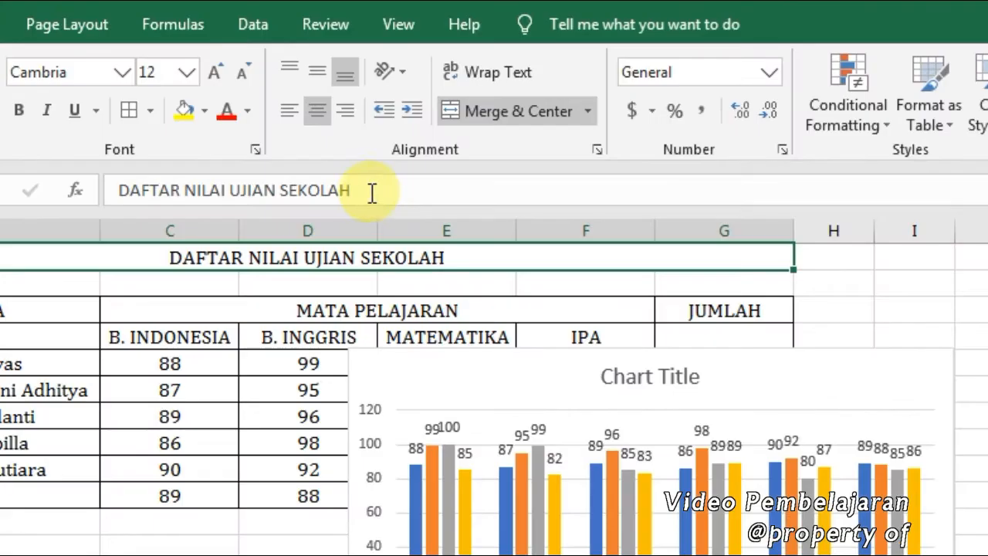
{"action": "left_click_drag", "start_coordinate": [333, 130], "coordinate": [289, 130]}
{"action": "left_click_drag", "start_coordinate": [292, 193], "coordinate": [132, 179]}
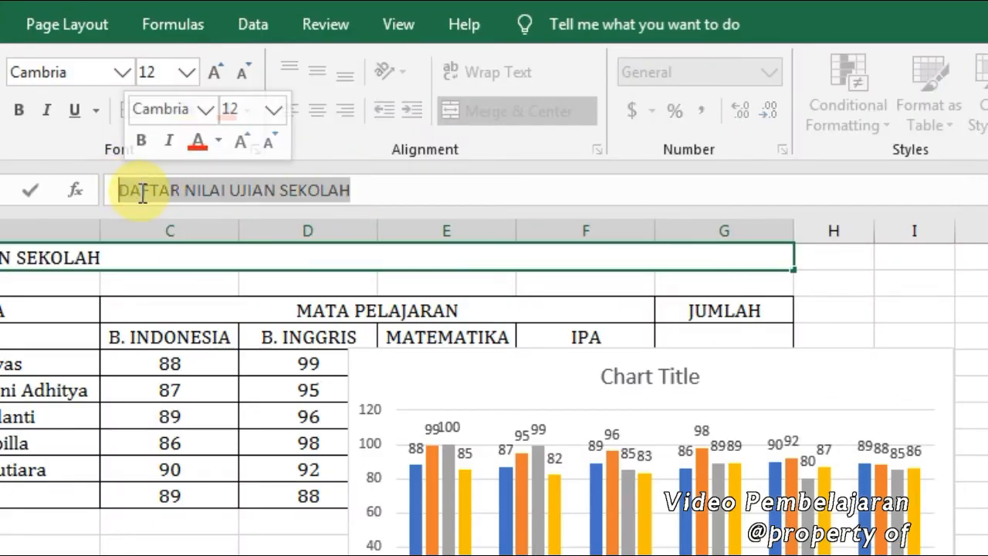
{"action": "right_click", "coordinate": [143, 195]}
{"action": "left_click", "coordinate": [221, 242]}
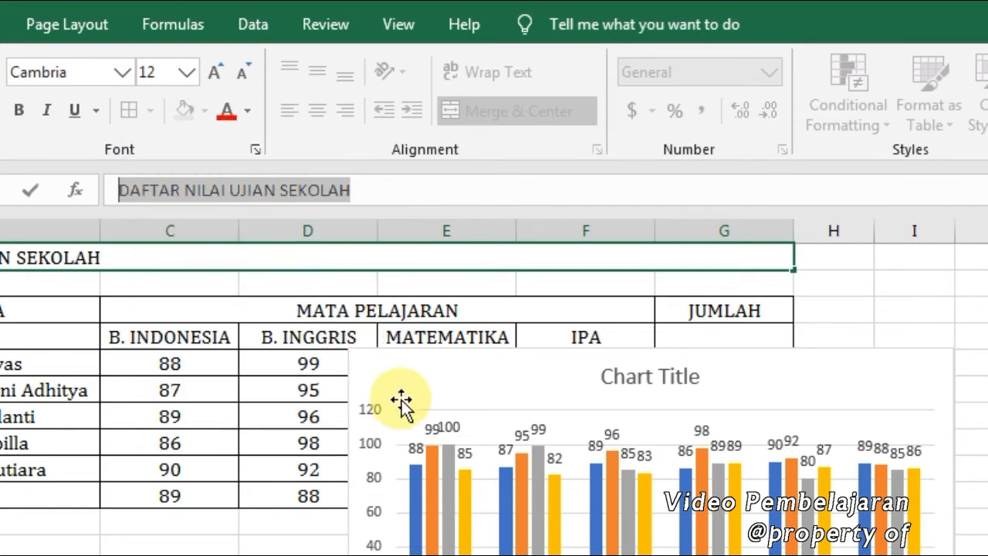
{"action": "left_click", "coordinate": [652, 377]}
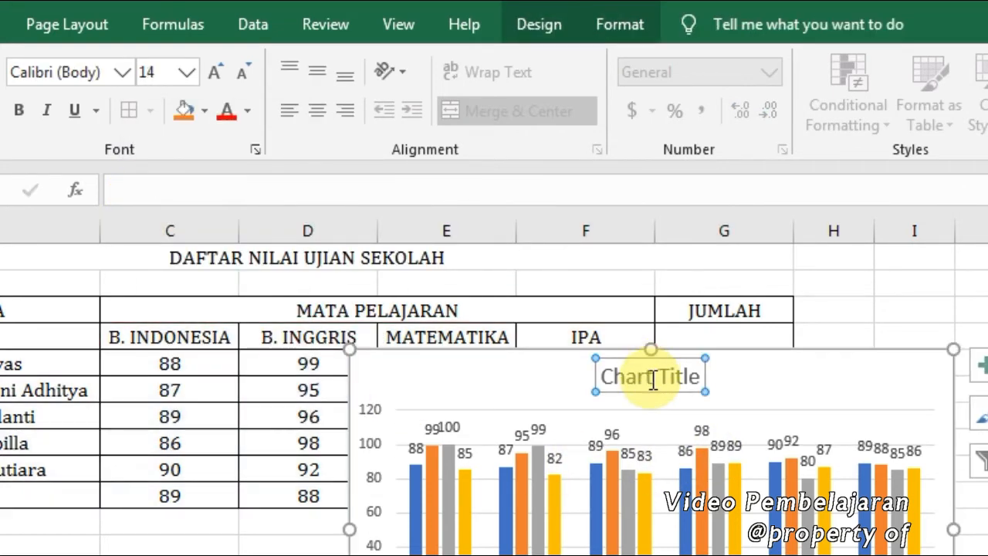
{"action": "triple_click", "coordinate": [652, 378]}
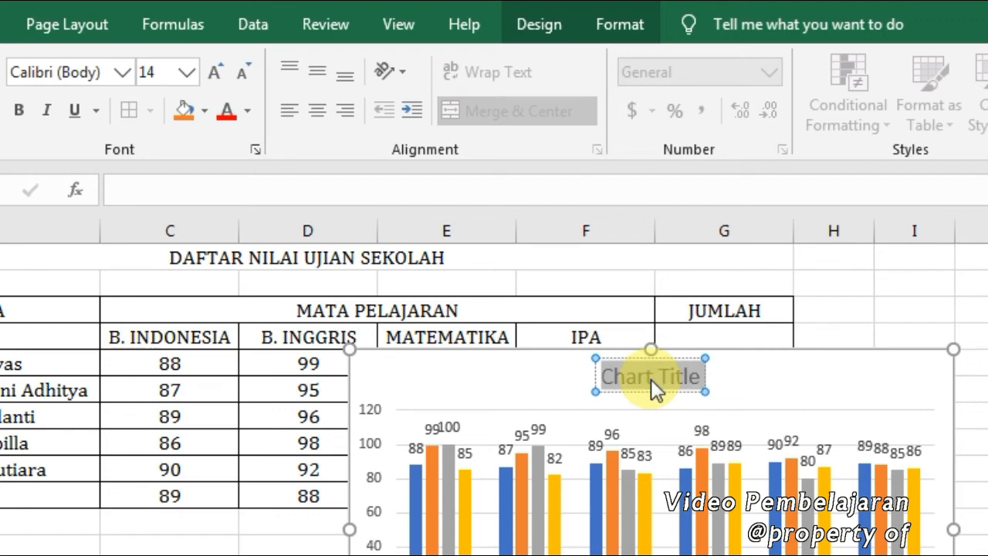
{"action": "key", "text": "ctrl+v"}
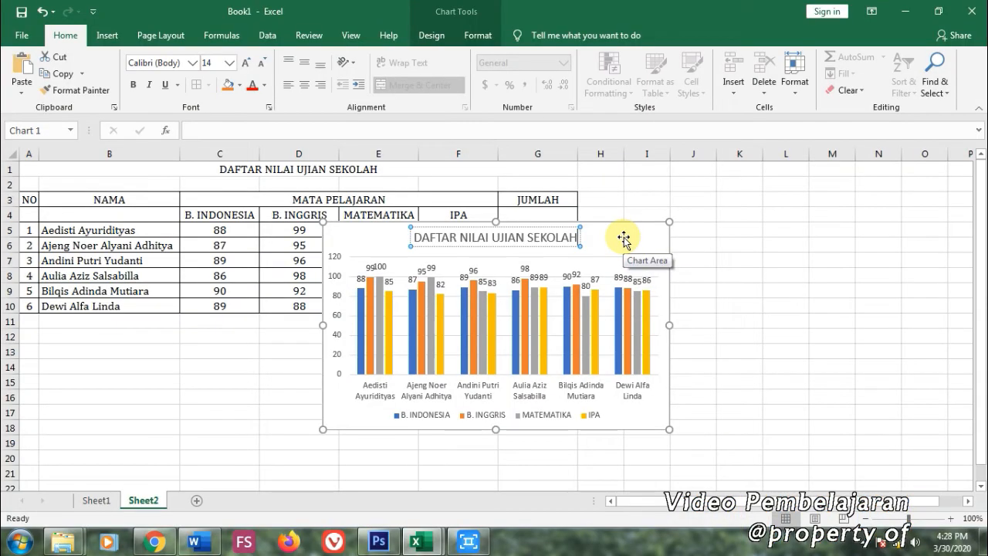
{"action": "left_click", "coordinate": [873, 381]}
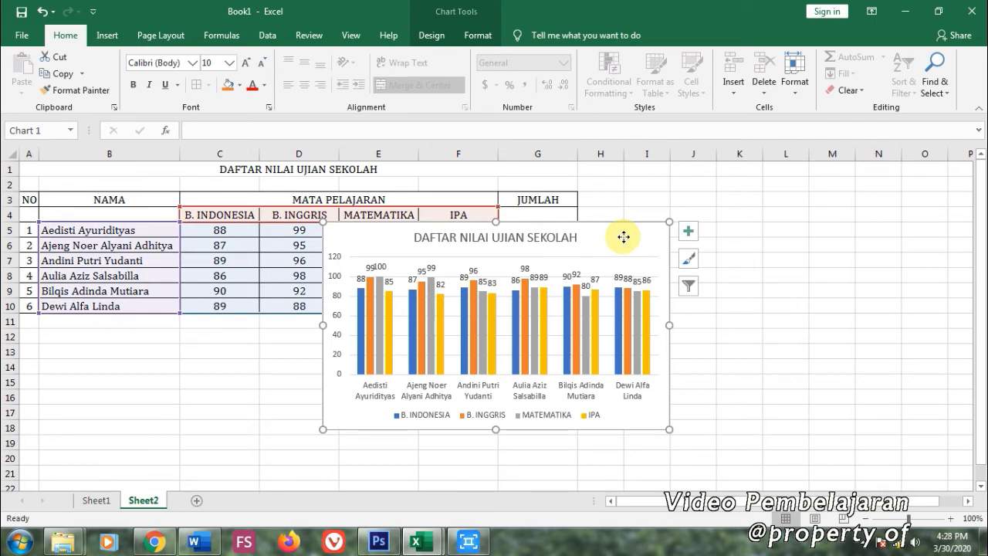
{"action": "double_click", "coordinate": [623, 240]}
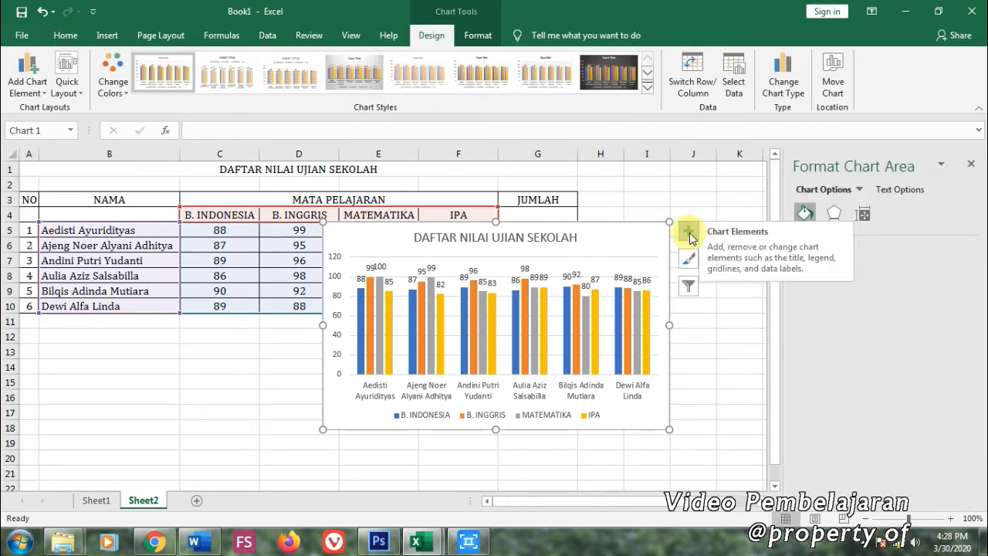
{"action": "left_click", "coordinate": [971, 163]}
{"action": "left_click", "coordinate": [616, 252]}
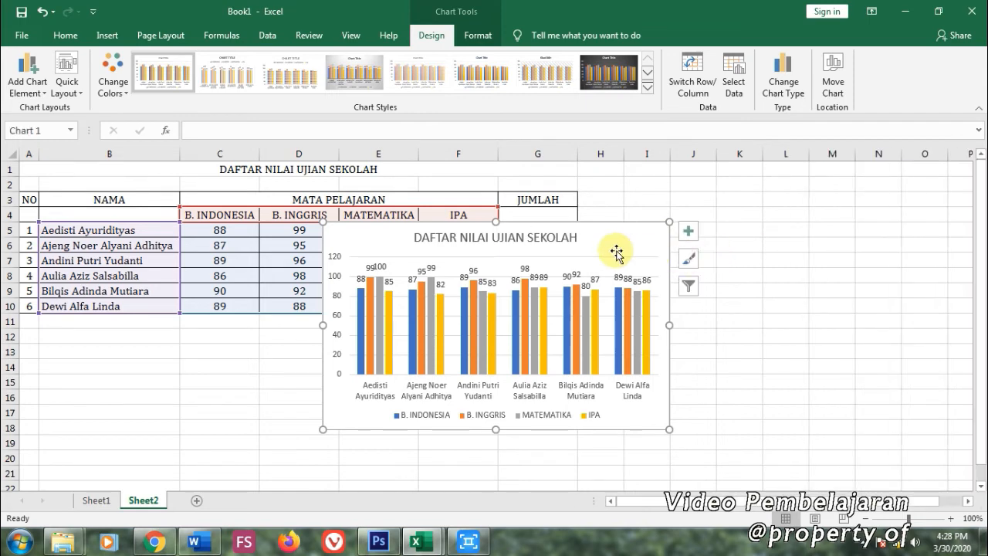
{"action": "double_click", "coordinate": [616, 248]}
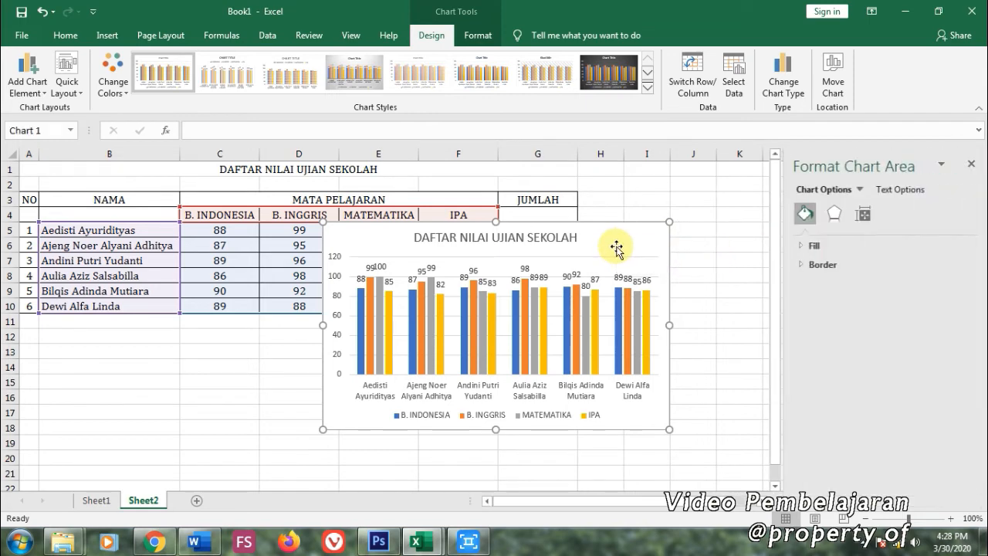
{"action": "left_click", "coordinate": [278, 352]}
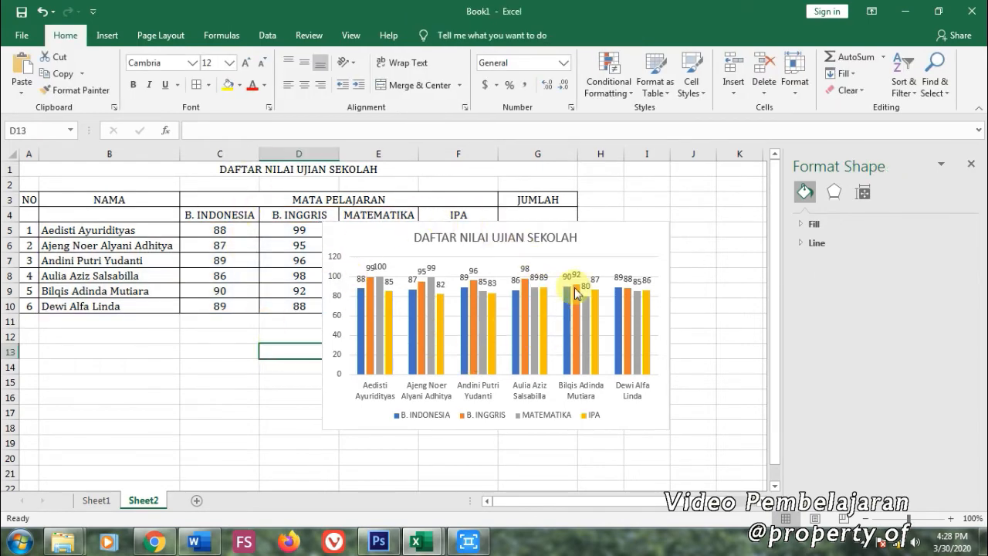
Apply the first quick layout to the column chart, placing the legend beside the columns without data labels.
{"action": "left_click", "coordinate": [608, 241]}
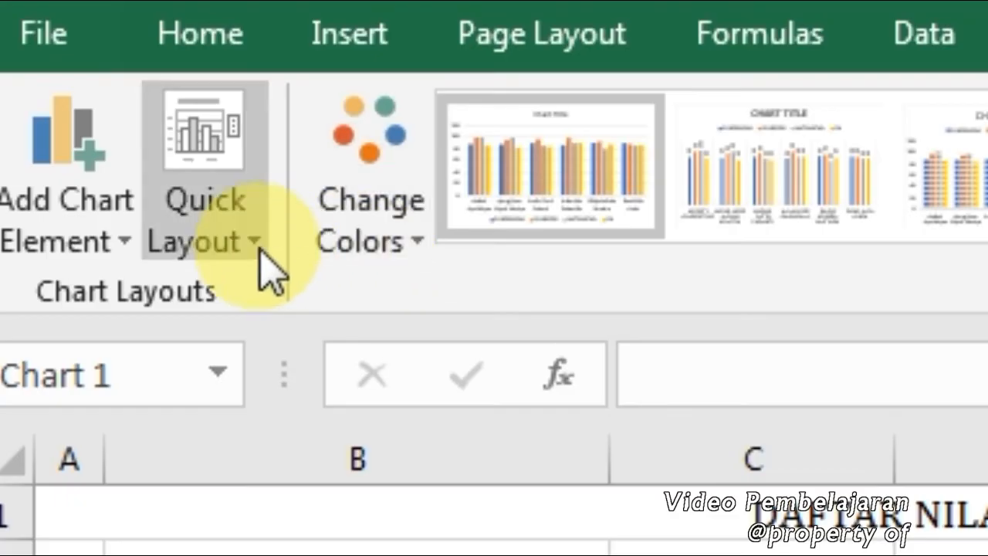
{"action": "left_click", "coordinate": [81, 94]}
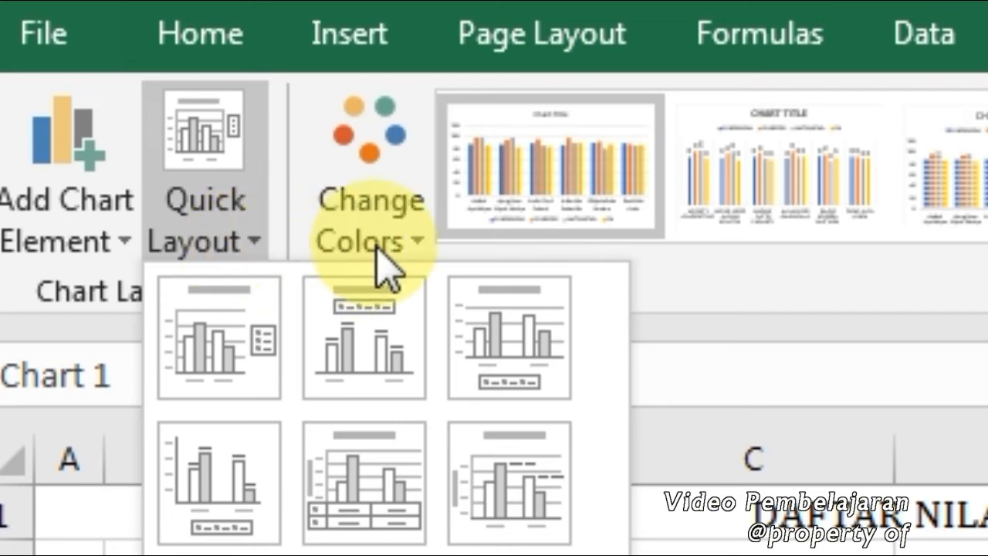
{"action": "left_click", "coordinate": [421, 247]}
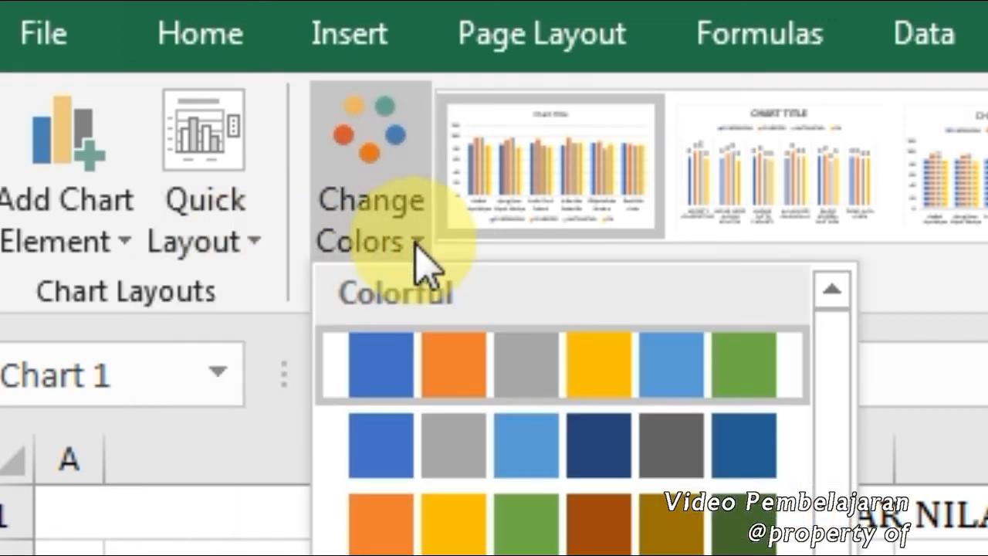
{"action": "left_click", "coordinate": [259, 246]}
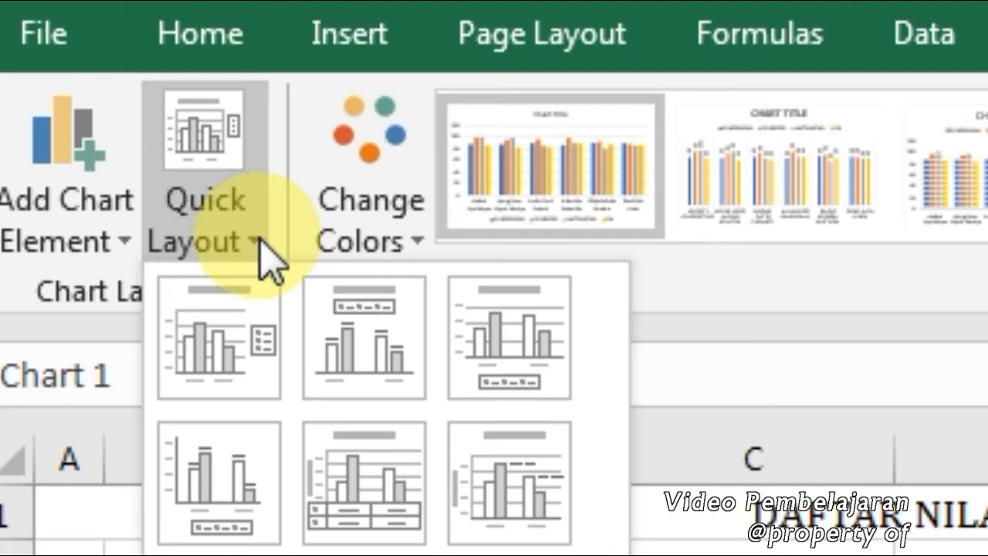
{"action": "left_click", "coordinate": [223, 365]}
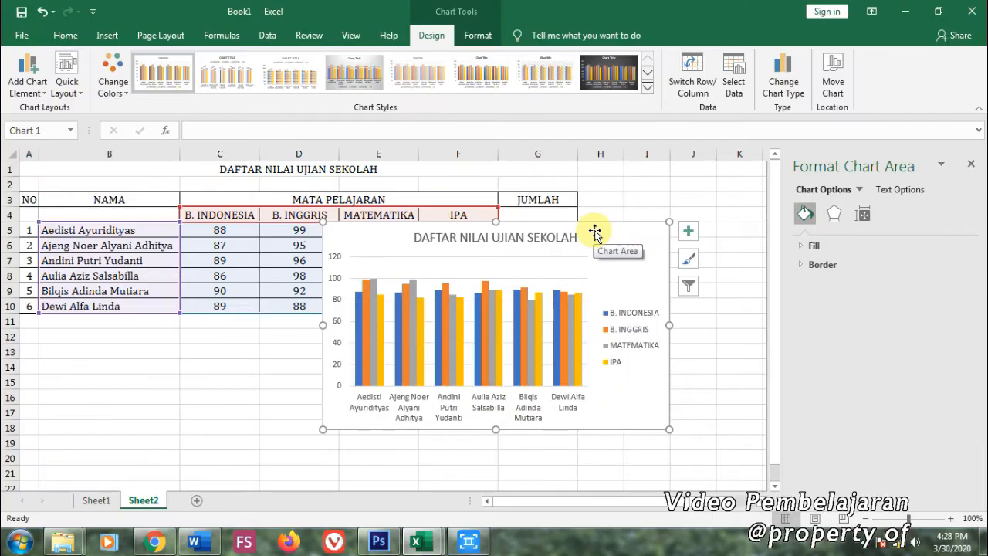
Move the column chart directly below the score table and close the chart formatting pane.
{"action": "left_click_drag", "start_coordinate": [594, 234], "coordinate": [308, 335]}
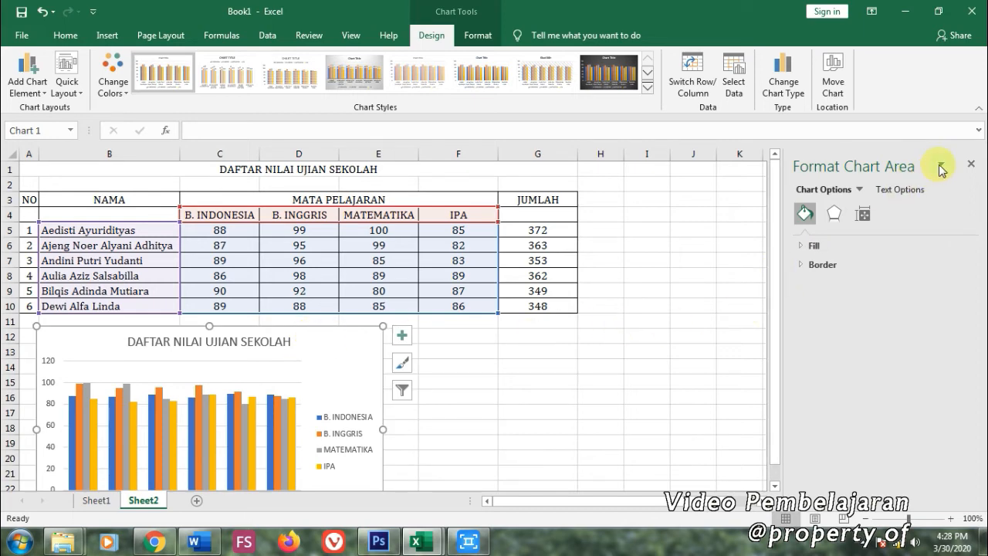
{"action": "left_click", "coordinate": [969, 166]}
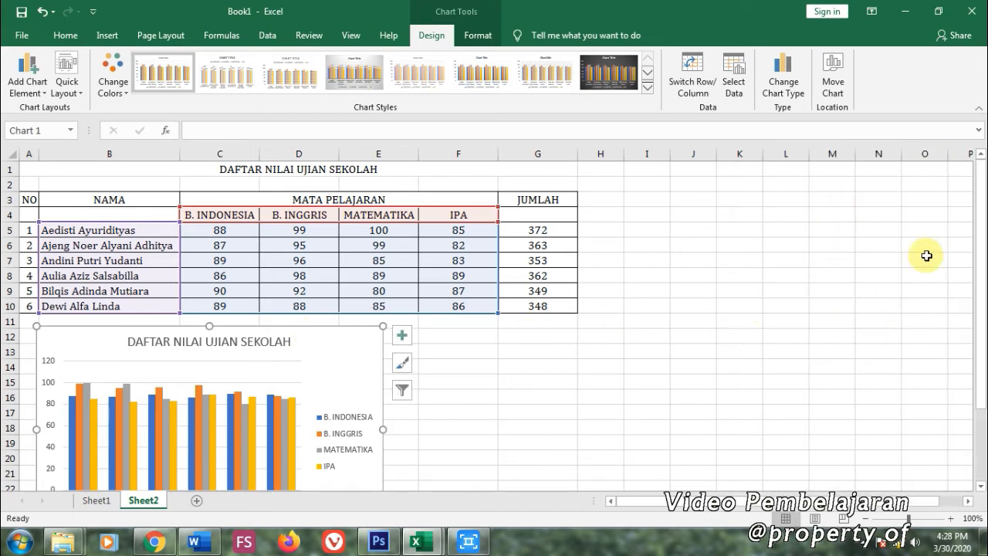
{"action": "left_click_drag", "start_coordinate": [980, 249], "coordinate": [963, 330]}
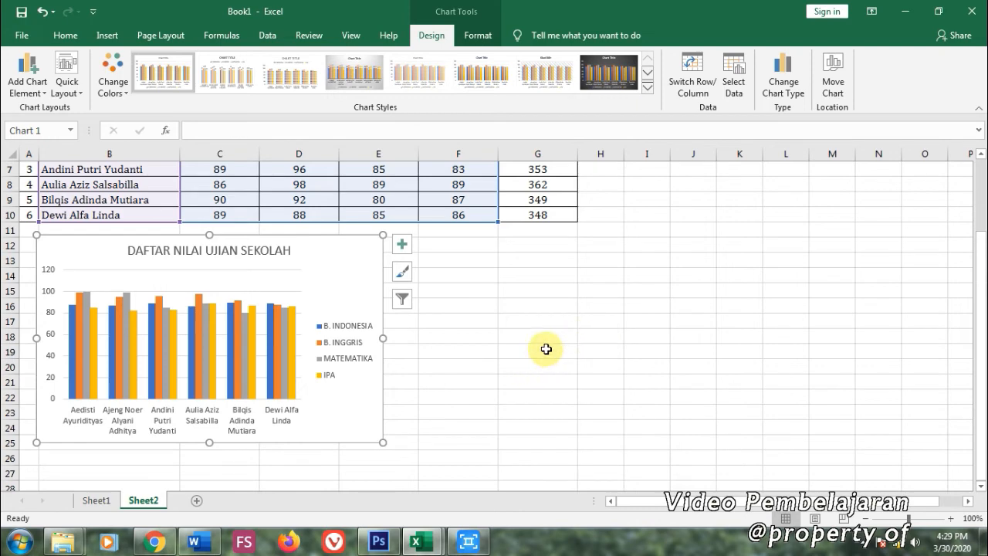
{"action": "left_click", "coordinate": [504, 337]}
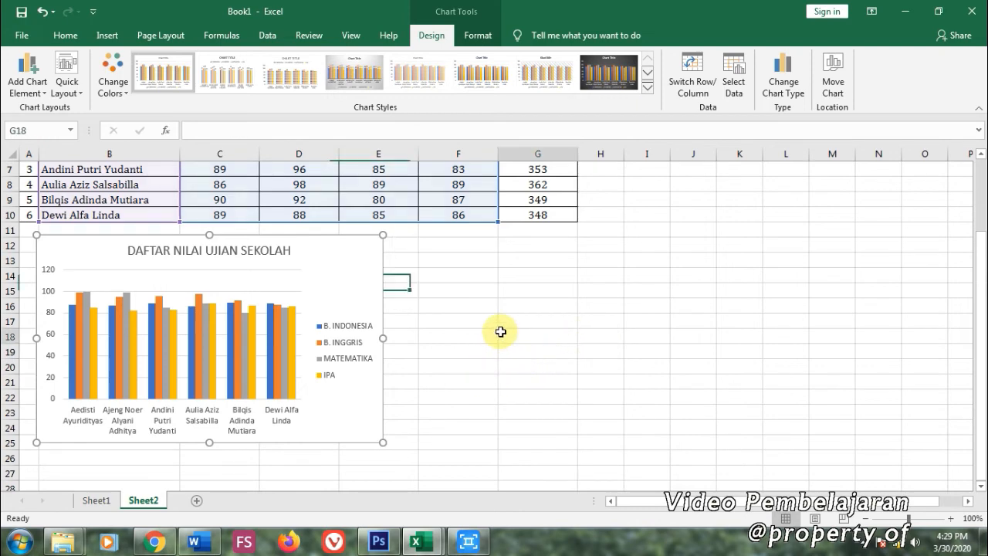
Insert a 3-D pie chart from the student names and B. INDONESIA scores in B4:C10.
{"action": "scroll", "coordinate": [501, 326], "scroll_direction": "up", "scroll_amount": 2}
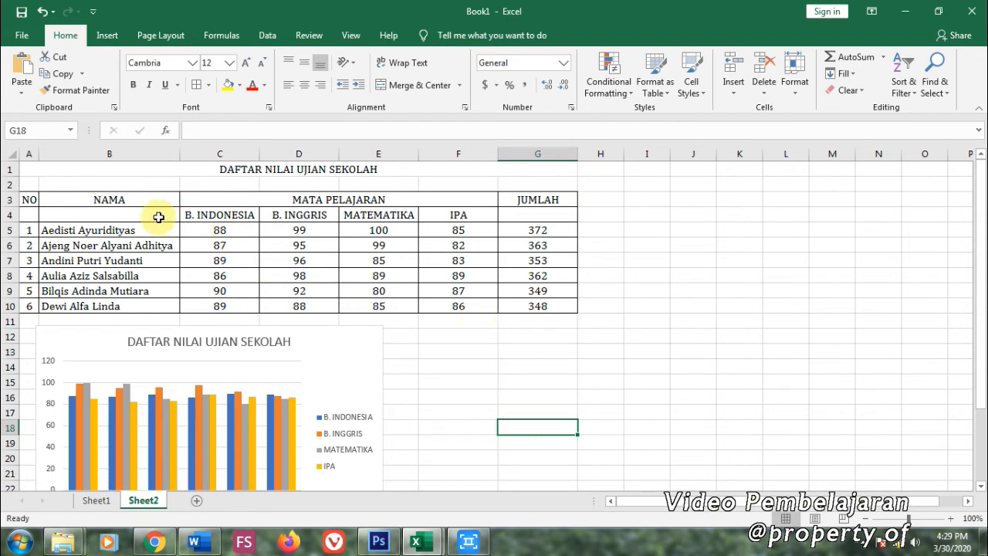
{"action": "left_click_drag", "start_coordinate": [158, 217], "coordinate": [214, 305]}
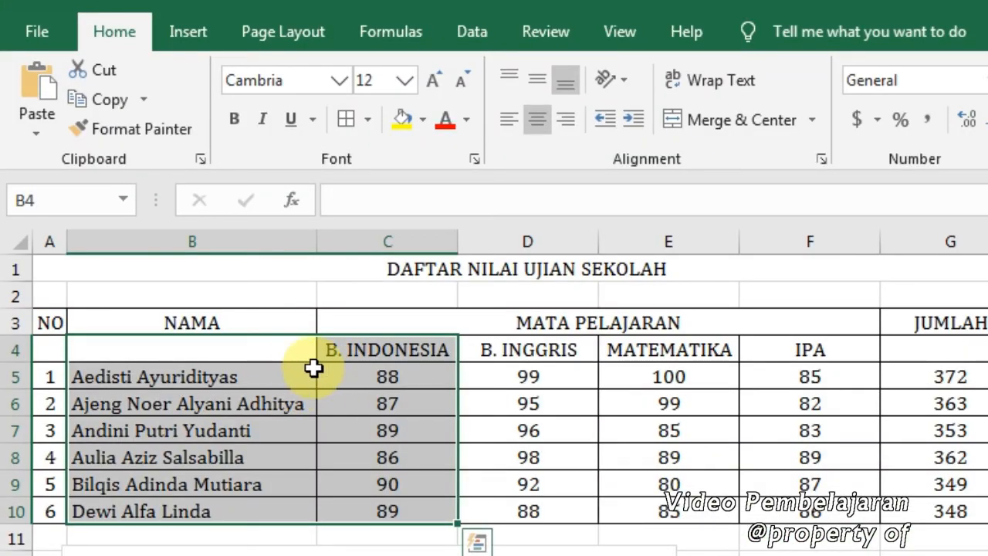
{"action": "left_click_drag", "start_coordinate": [281, 350], "coordinate": [384, 511]}
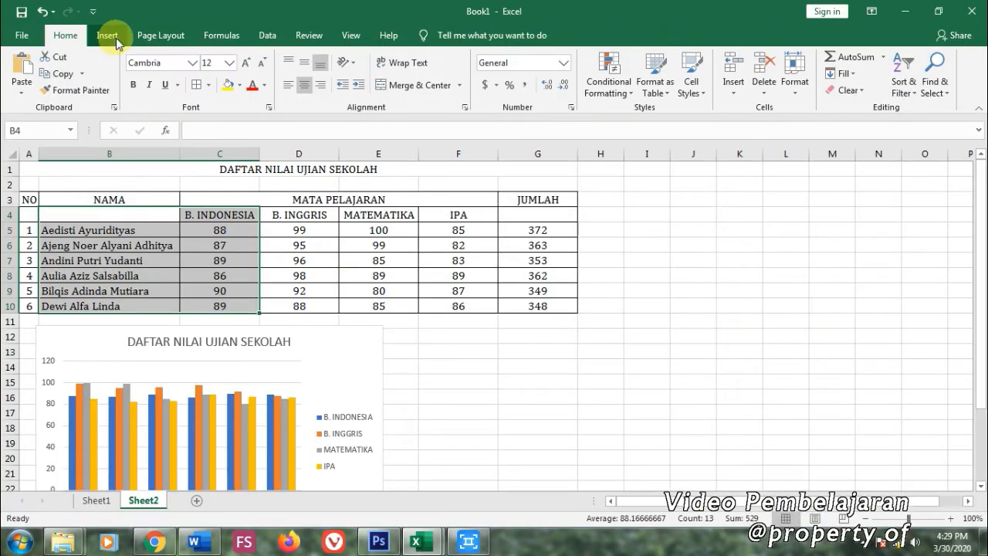
{"action": "left_click", "coordinate": [116, 38]}
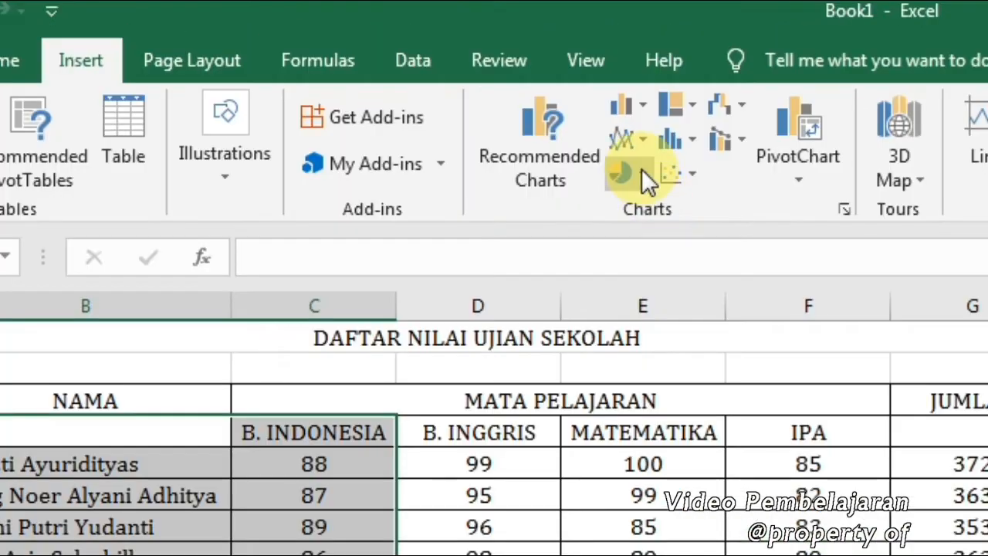
{"action": "left_click", "coordinate": [375, 89]}
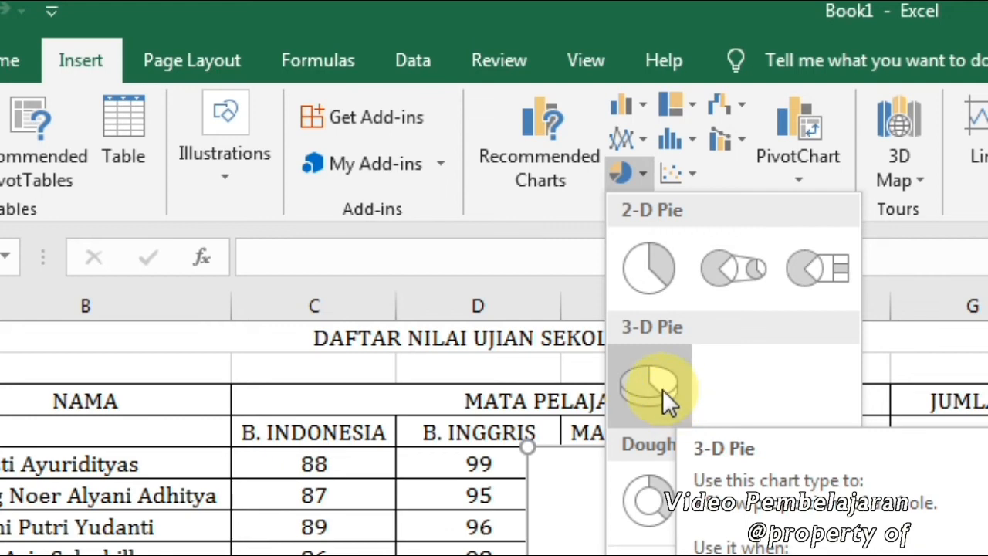
{"action": "left_click", "coordinate": [662, 389]}
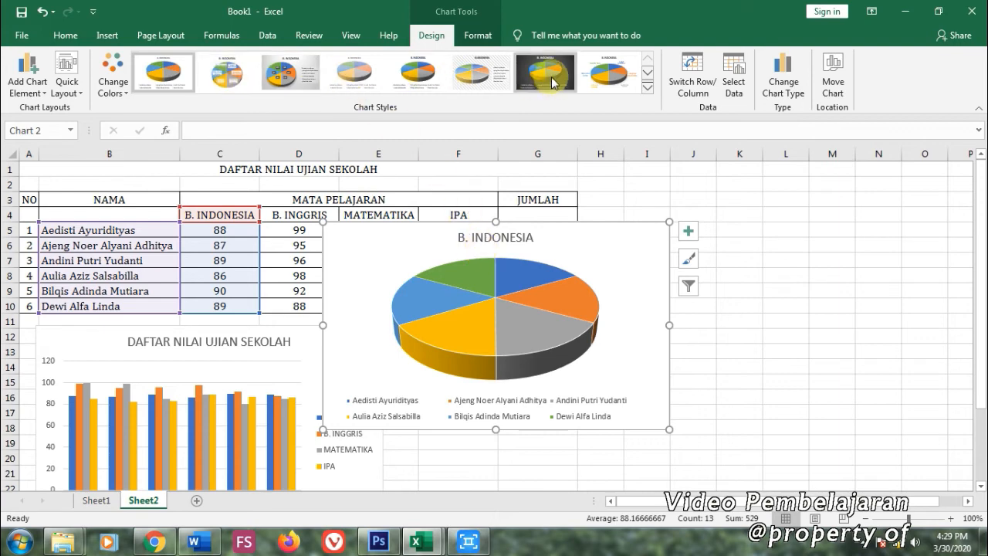
Apply the eighth chart style and quick layout Layout 1 to the B. INDONESIA pie chart, and select its title.
{"action": "left_click", "coordinate": [608, 83]}
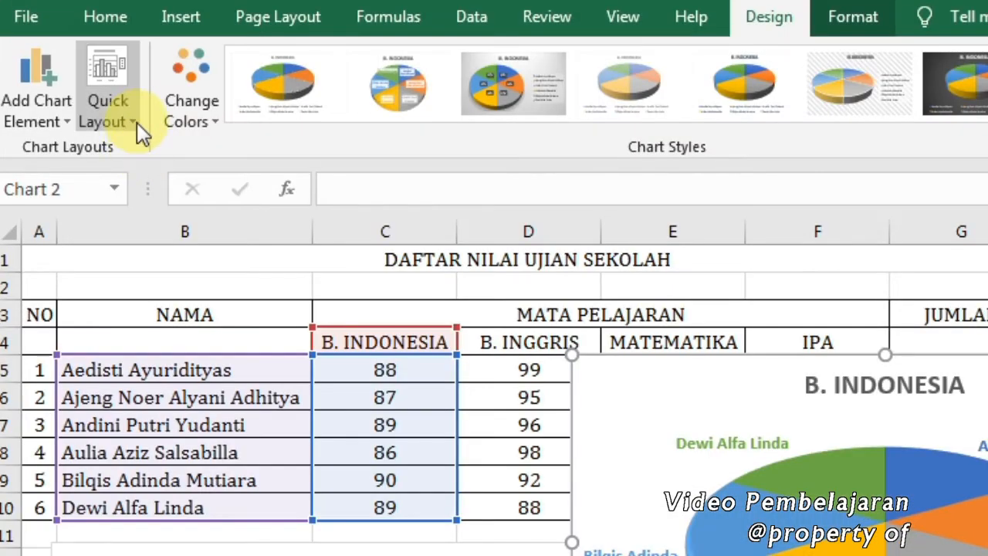
{"action": "left_click", "coordinate": [136, 122]}
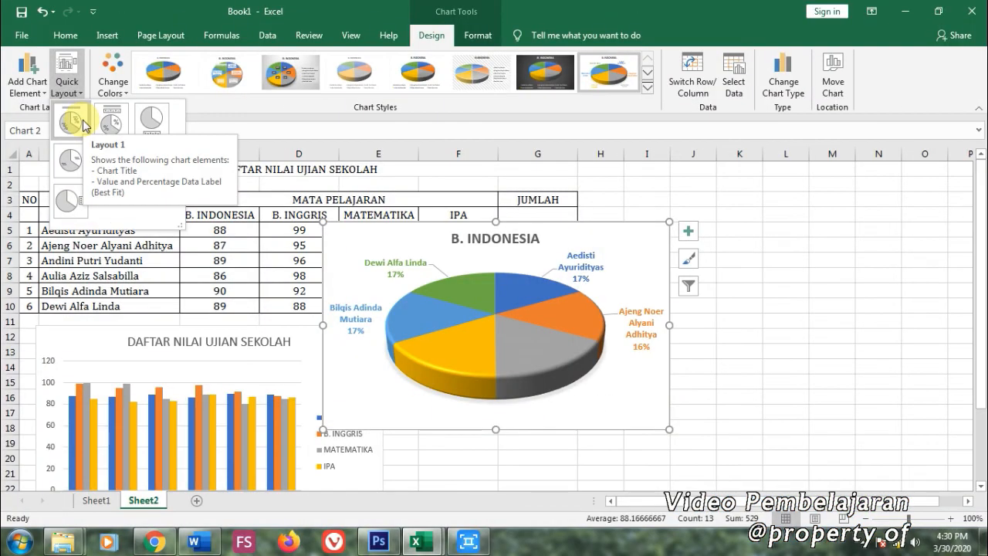
{"action": "left_click", "coordinate": [83, 122]}
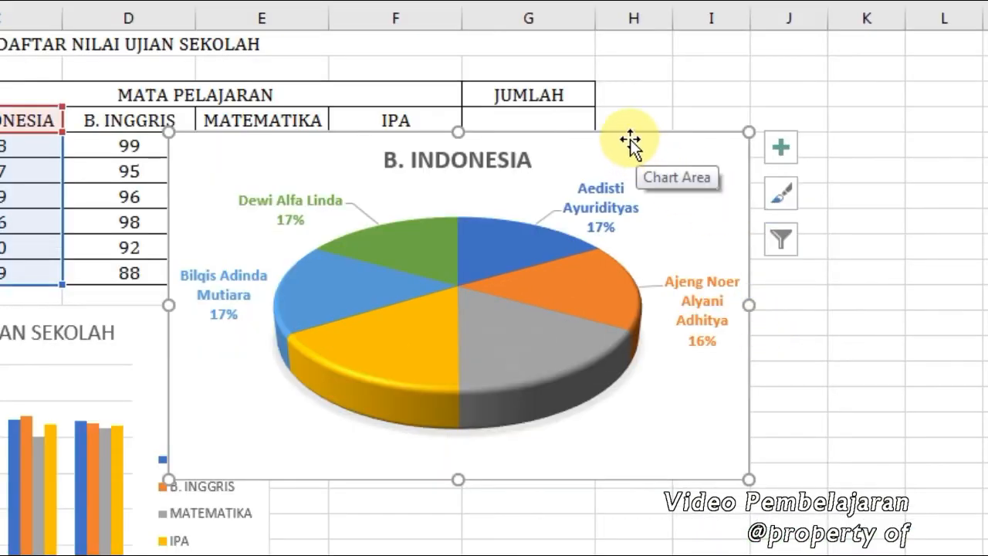
{"action": "left_click", "coordinate": [419, 154]}
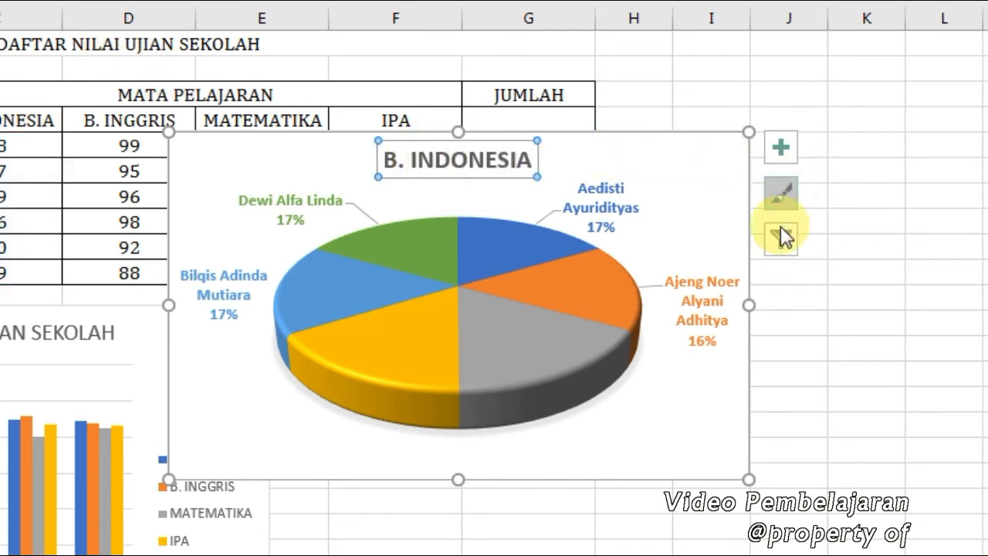
Move the data labels of the yellow and gray slices off the pie to just outside its lower edge.
{"action": "left_click", "coordinate": [392, 402]}
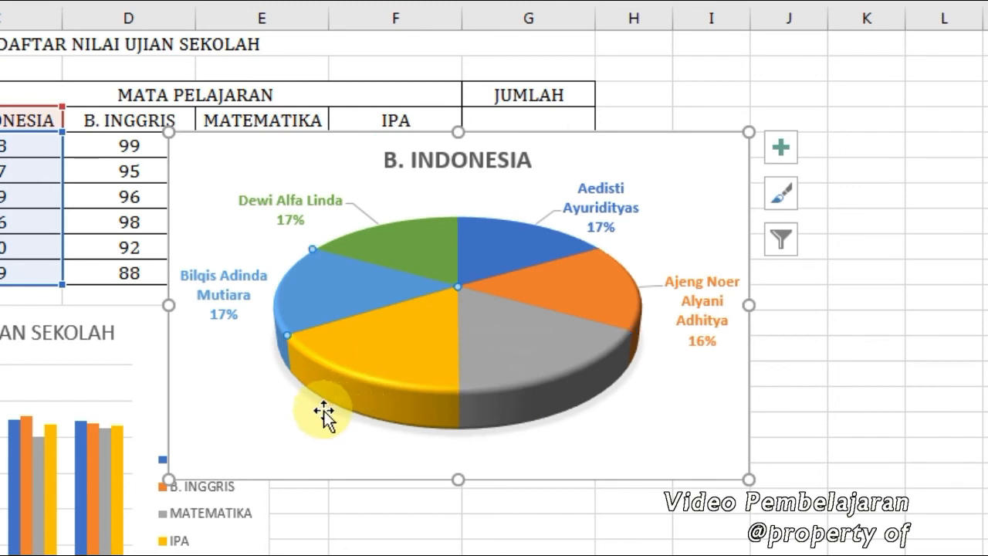
{"action": "left_click", "coordinate": [402, 354]}
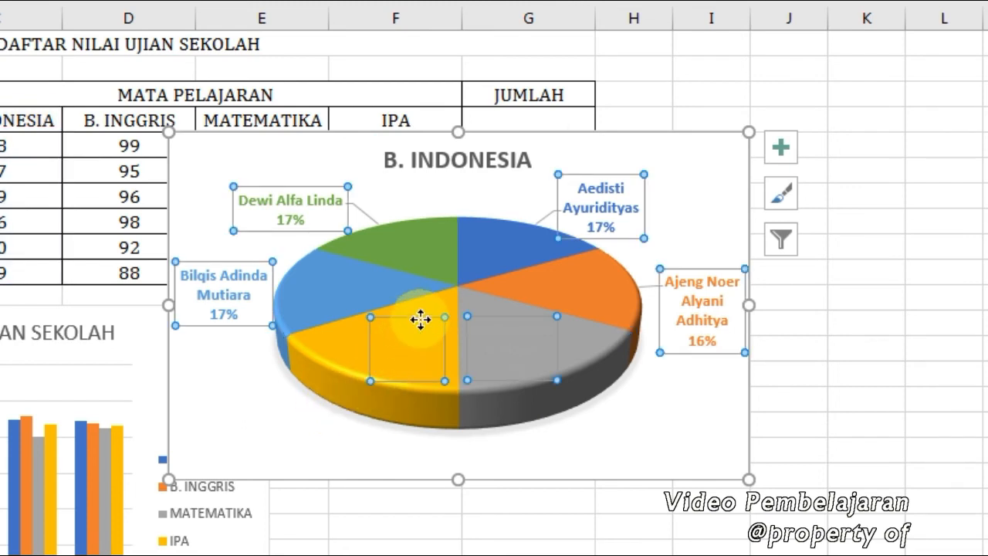
{"action": "left_click", "coordinate": [421, 319]}
{"action": "left_click_drag", "start_coordinate": [421, 319], "coordinate": [302, 386]}
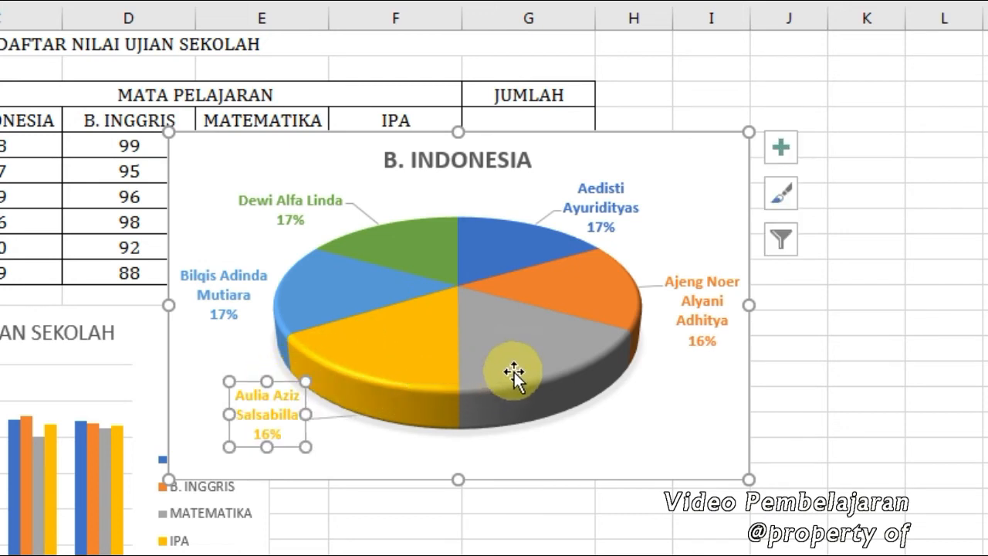
{"action": "left_click", "coordinate": [525, 318]}
{"action": "left_click_drag", "start_coordinate": [528, 318], "coordinate": [615, 396]}
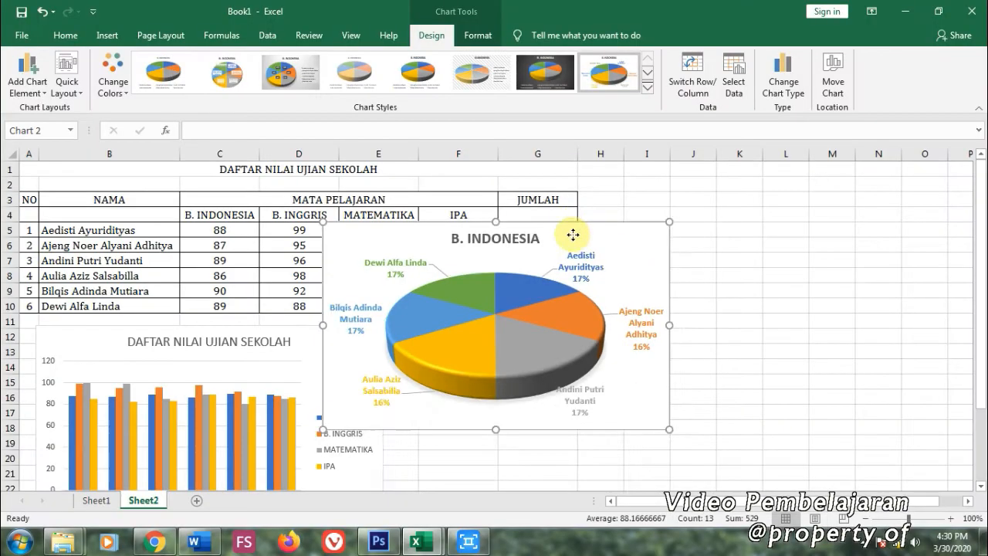
Place the B. INDONESIA pie chart below the score table, directly beside the column chart, and deselect it.
{"action": "left_click_drag", "start_coordinate": [589, 153], "coordinate": [762, 331]}
{"action": "left_click_drag", "start_coordinate": [679, 341], "coordinate": [640, 331]}
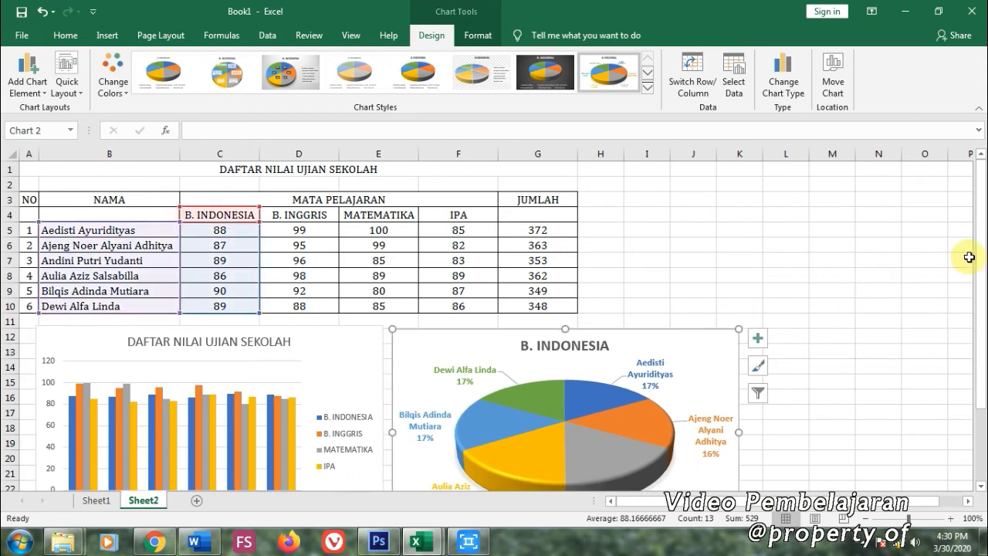
{"action": "left_click_drag", "start_coordinate": [981, 259], "coordinate": [972, 339]}
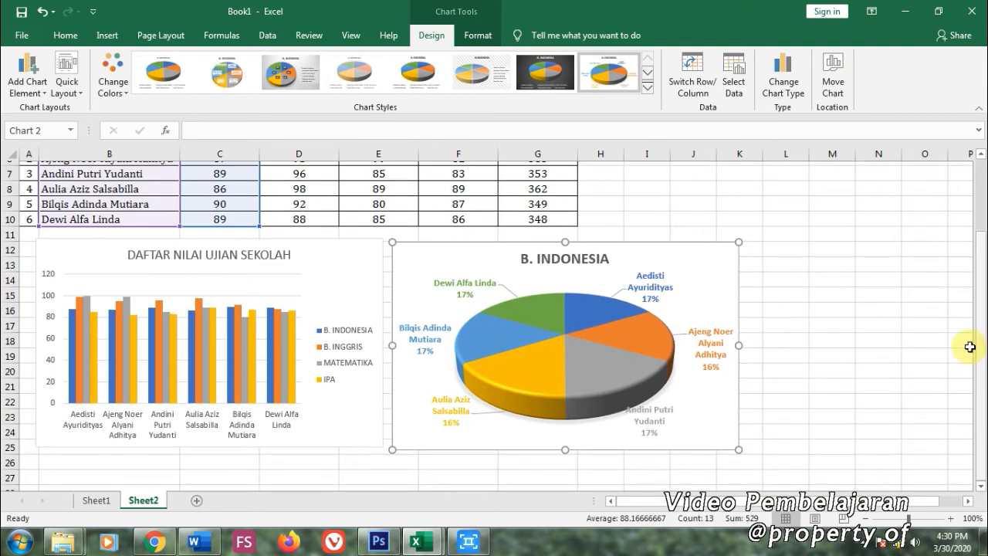
{"action": "left_click", "coordinate": [892, 362]}
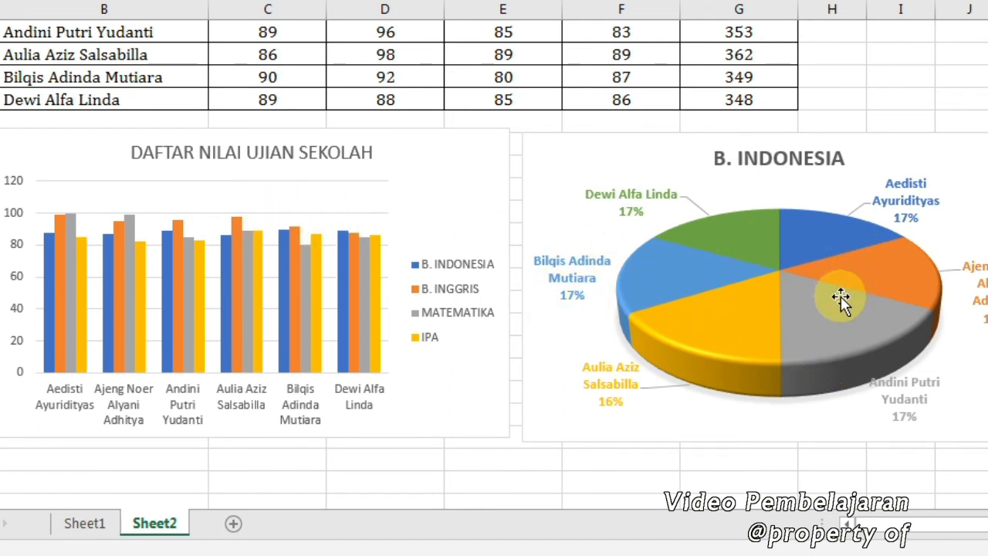
Merge and center the NAMA header across B3:B4 and align it vertically to the middle.
{"action": "mouse_move", "coordinate": [855, 309]}
{"action": "scroll", "coordinate": [709, 251], "scroll_direction": "up", "scroll_amount": 2}
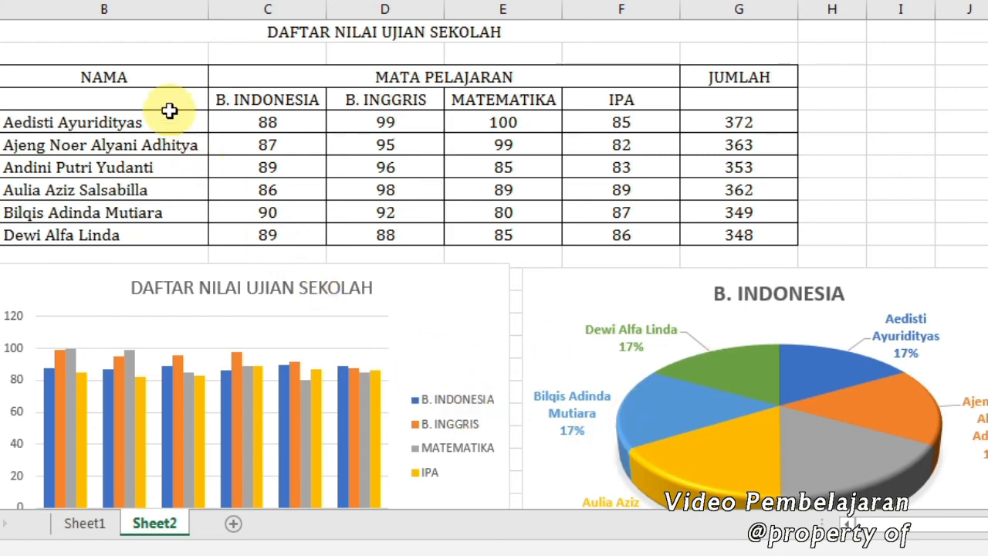
{"action": "left_click_drag", "start_coordinate": [155, 81], "coordinate": [154, 96]}
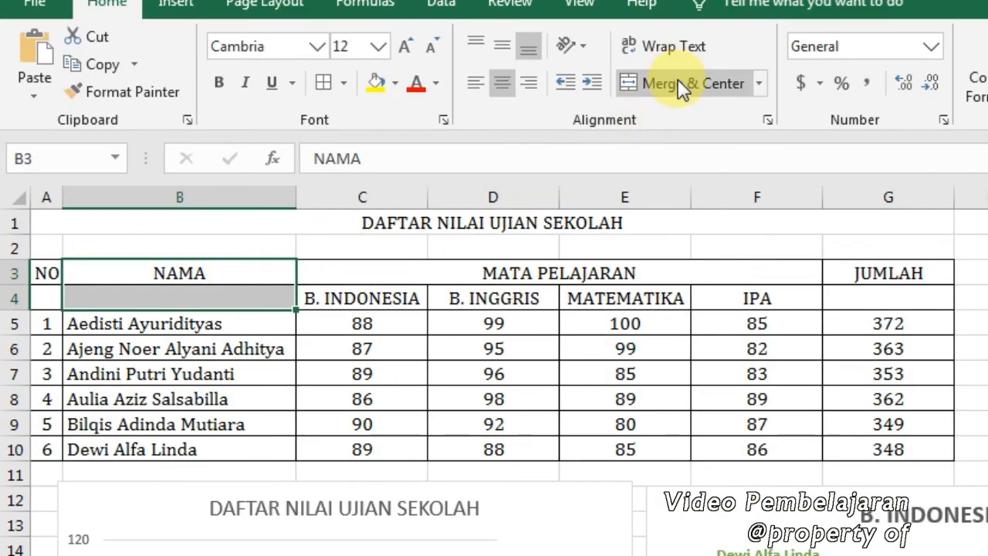
{"action": "left_click", "coordinate": [678, 82]}
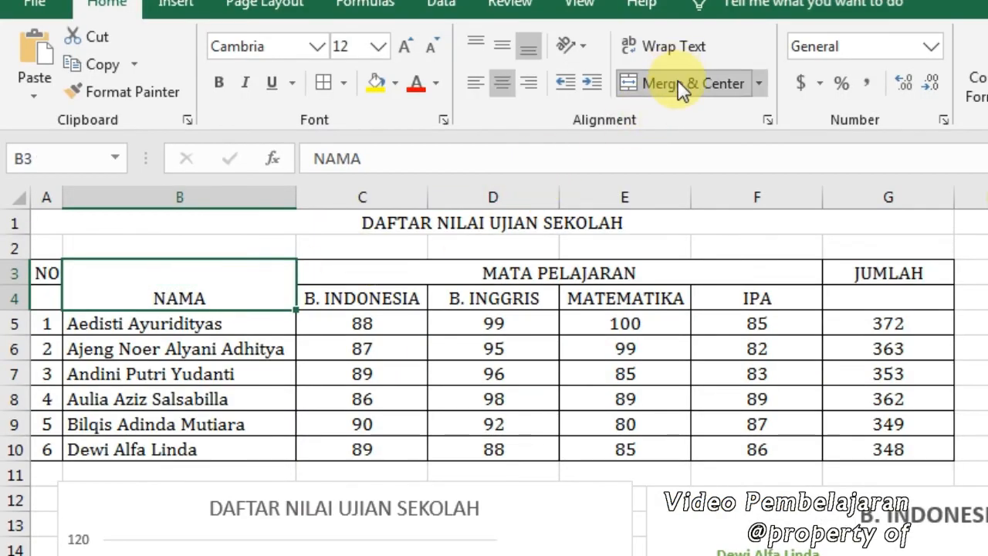
{"action": "left_click", "coordinate": [502, 45]}
Merge and center the NO header across A3:A4 and the JUMLAH header across G3:G4, each with middle vertical alignment.
{"action": "left_click_drag", "start_coordinate": [51, 275], "coordinate": [49, 297]}
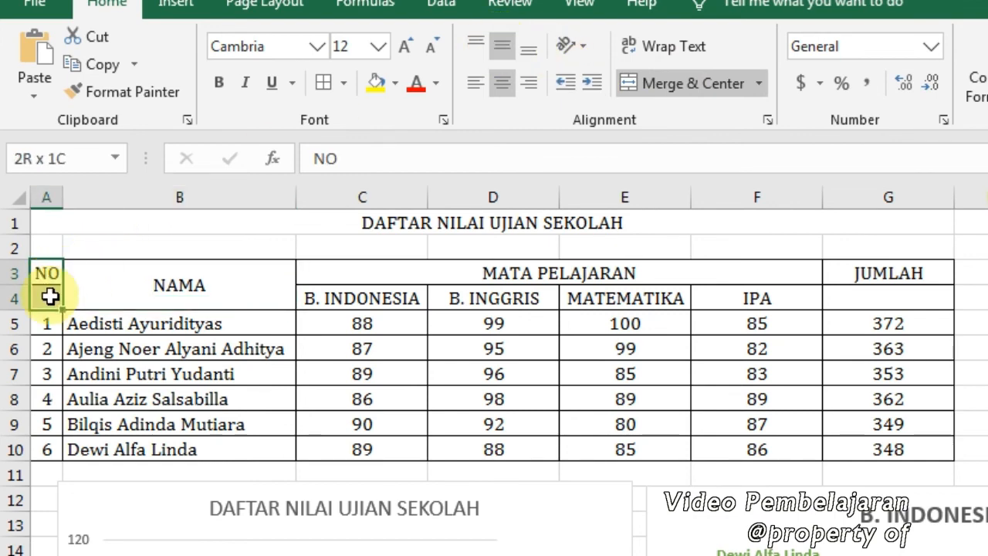
{"action": "left_click", "coordinate": [704, 83]}
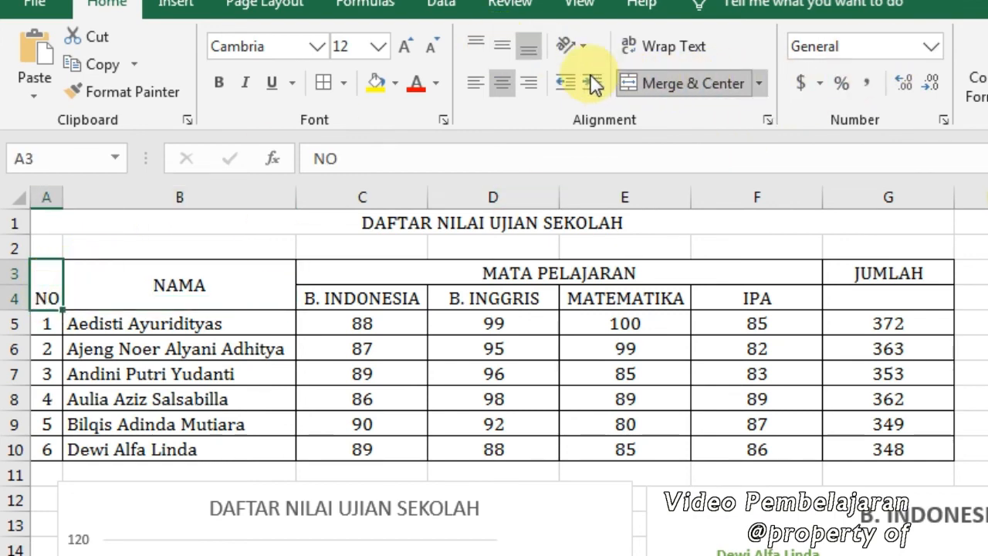
{"action": "left_click", "coordinate": [504, 43]}
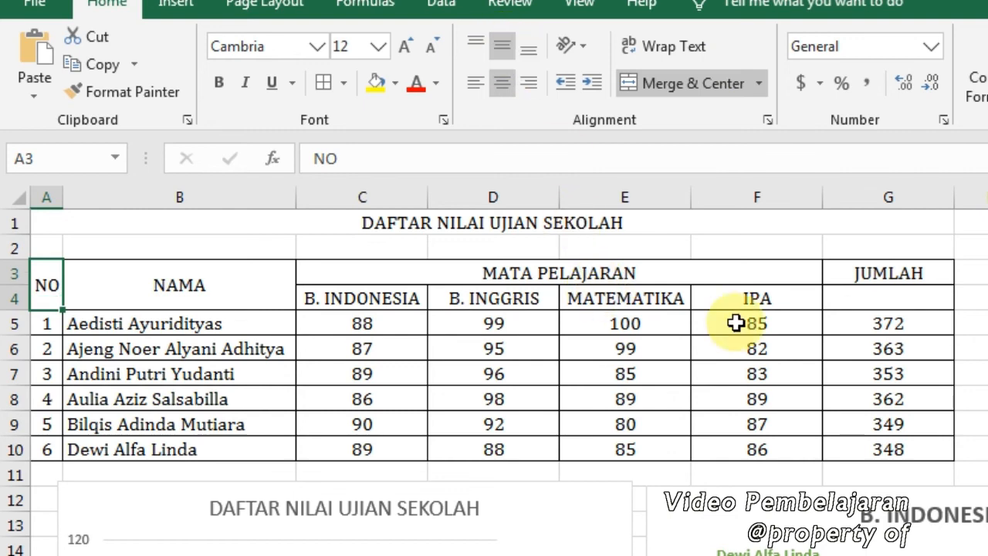
{"action": "left_click_drag", "start_coordinate": [911, 282], "coordinate": [911, 297]}
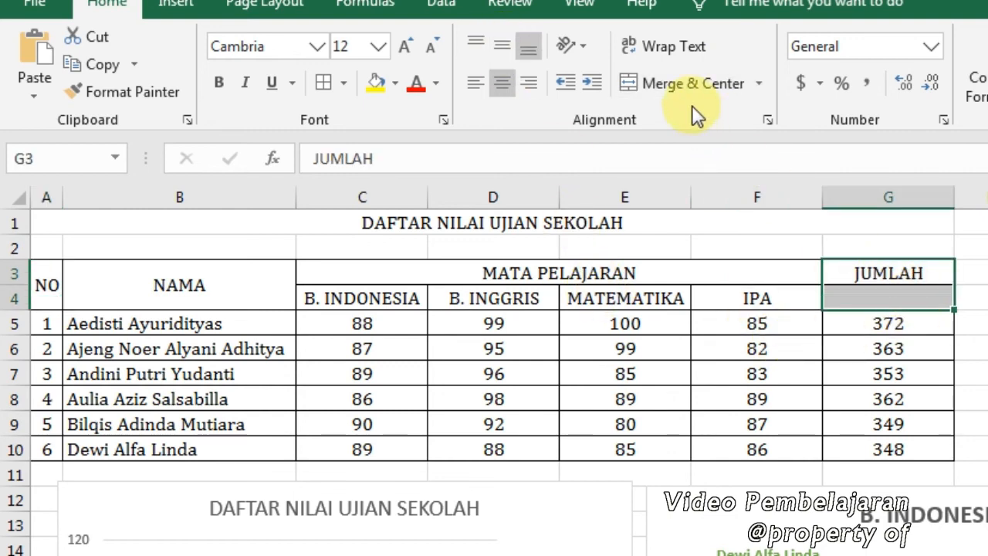
{"action": "left_click", "coordinate": [695, 83]}
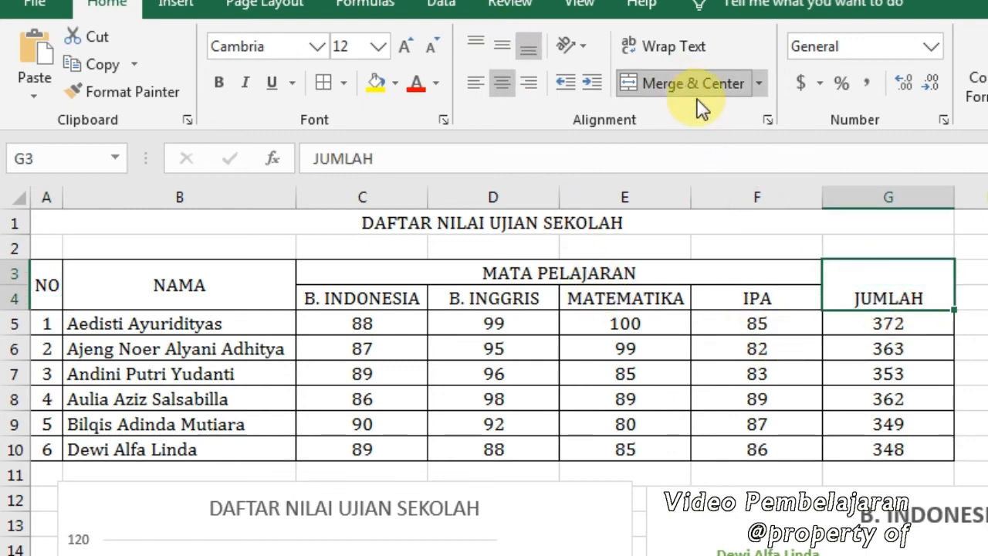
{"action": "left_click", "coordinate": [501, 44]}
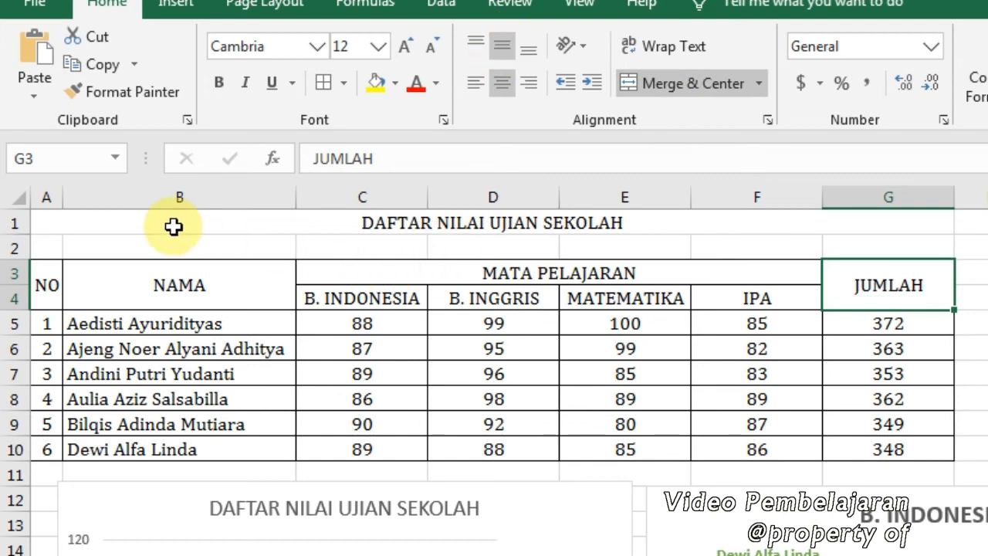
Bold the title and header rows in A1:G4, and set the title DAFTAR NILAI UJIAN SEKOLAH to font size 14.
{"action": "left_click_drag", "start_coordinate": [136, 230], "coordinate": [272, 295]}
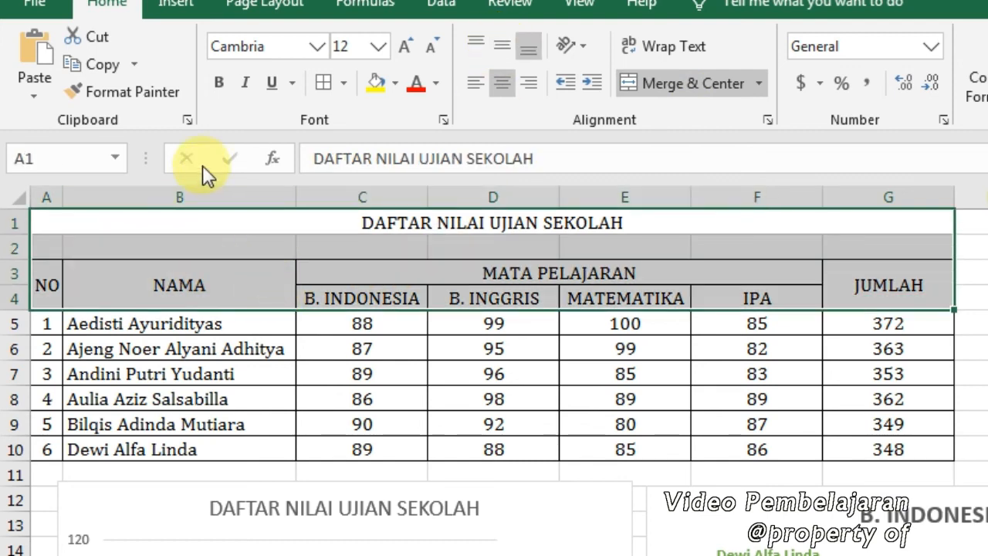
{"action": "left_click", "coordinate": [221, 84]}
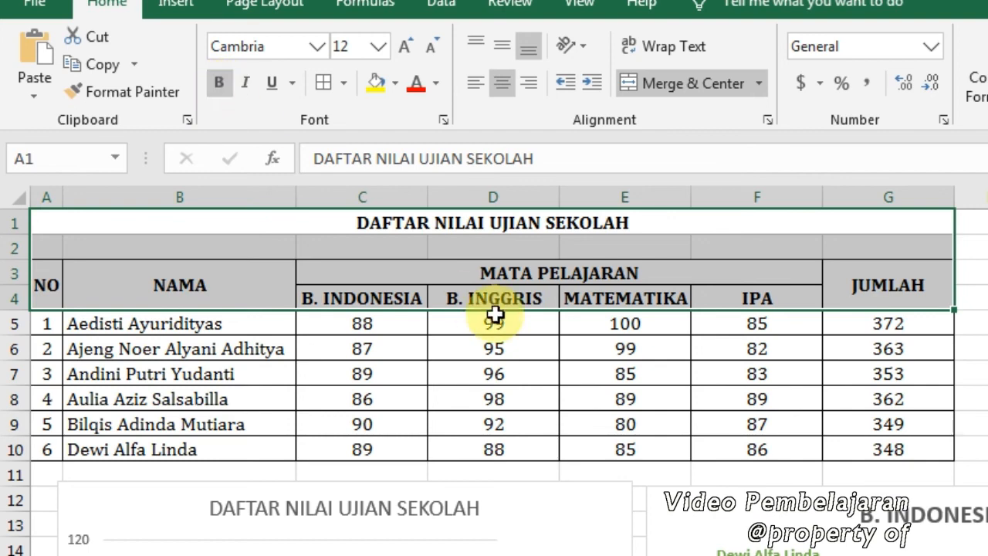
{"action": "left_click", "coordinate": [486, 224]}
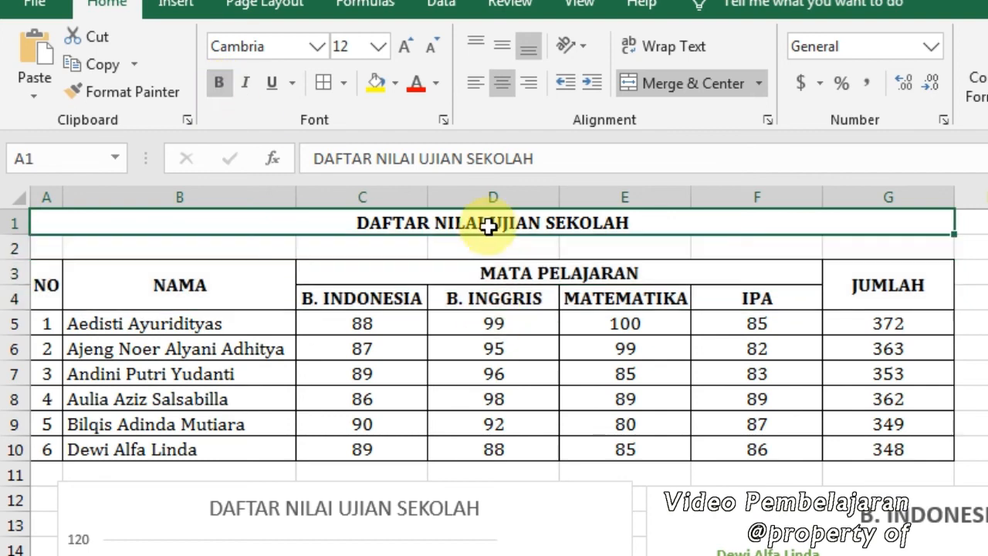
{"action": "left_click", "coordinate": [378, 47]}
{"action": "left_click", "coordinate": [354, 187]}
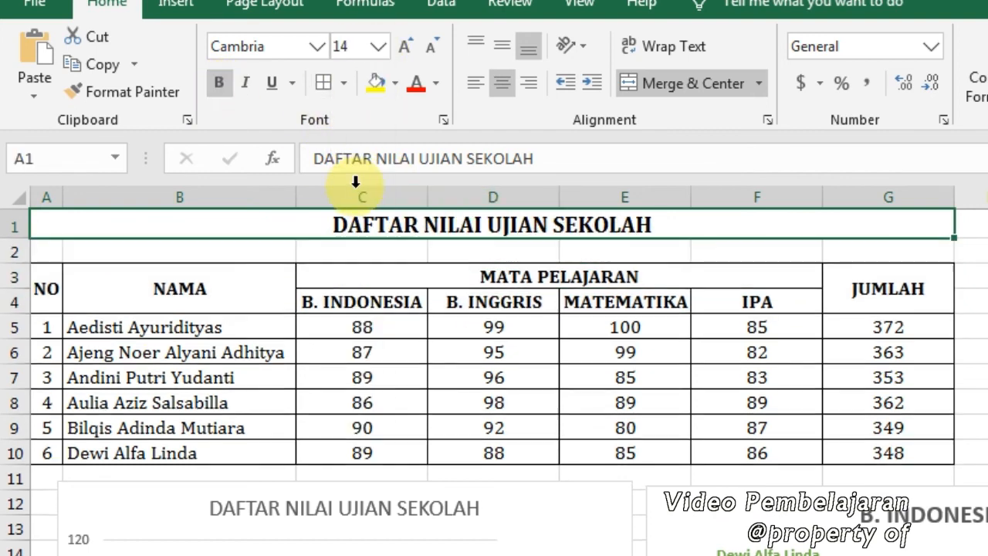
{"action": "left_click", "coordinate": [599, 372]}
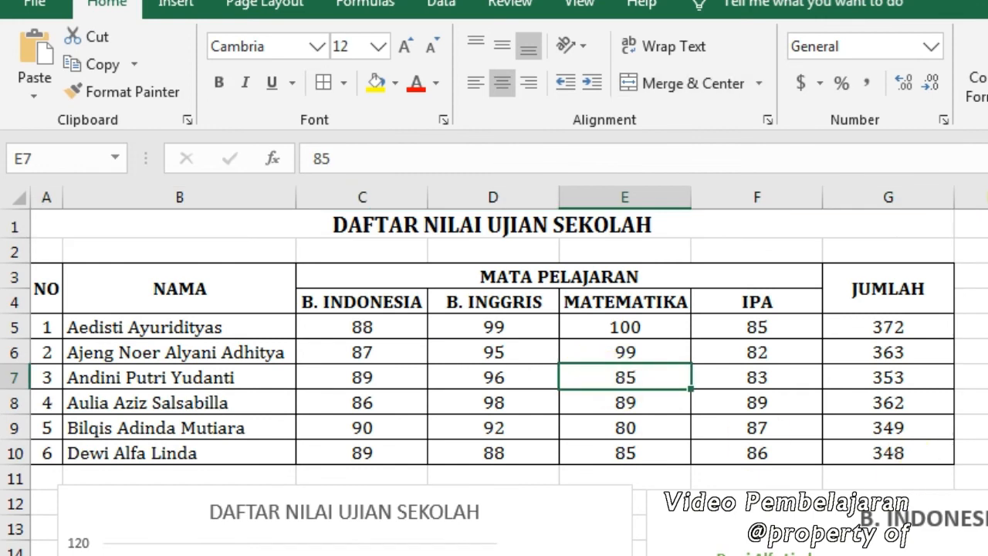
{"action": "left_click", "coordinate": [986, 454]}
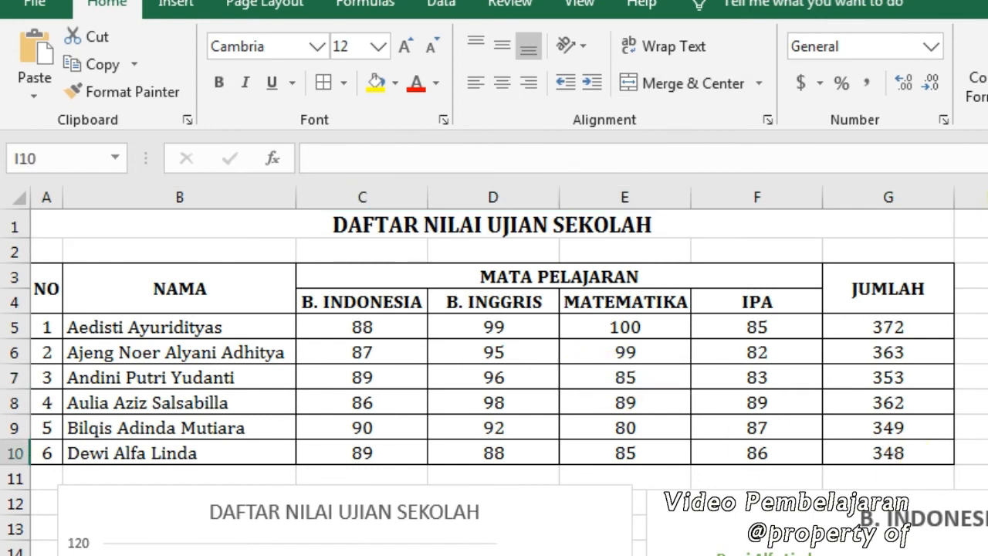